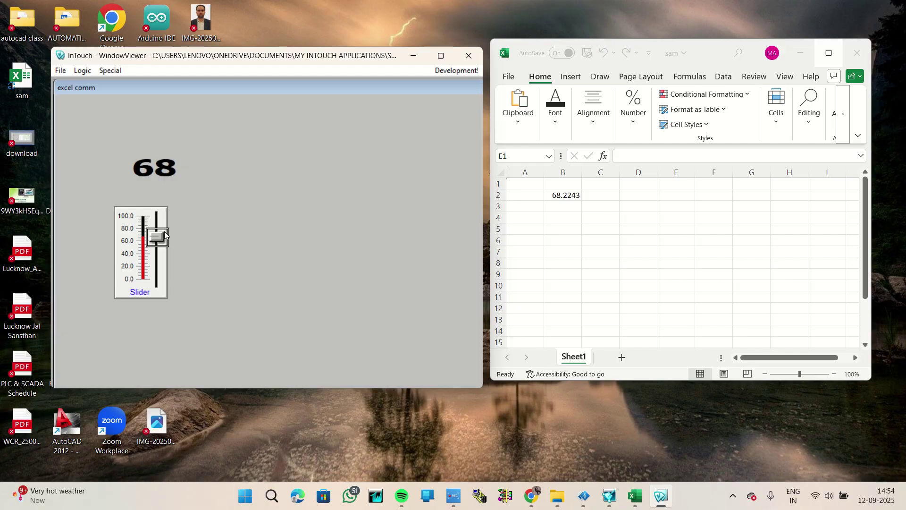
Enter 50 in cell B2 of the Excel sheet and move the excel comm runtime slider to about 56
click(568, 197)
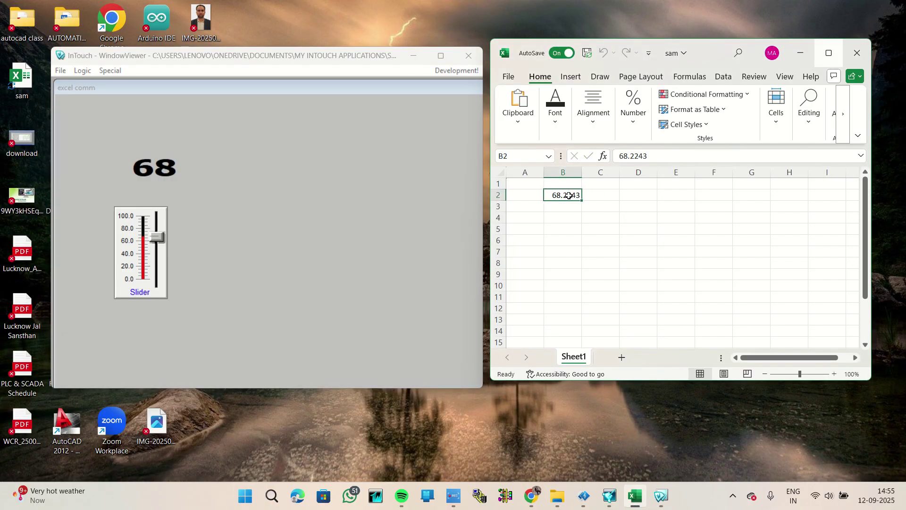
text(50)
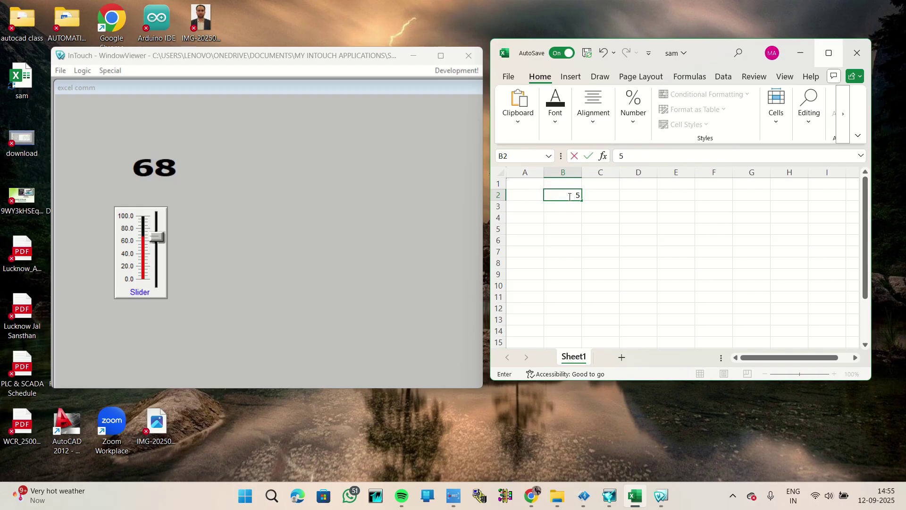
key(Return)
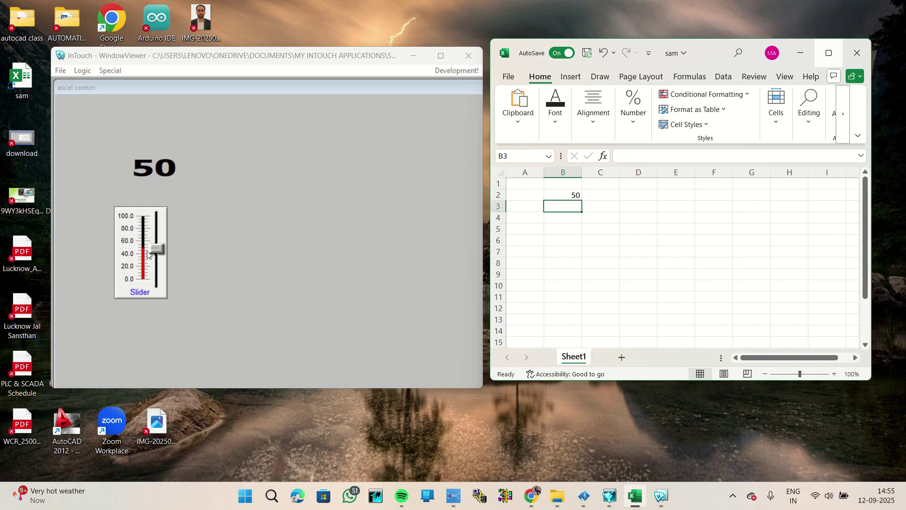
mouse_move(156, 249)
mouse_down()
mouse_move(152, 259)
mouse_move(158, 217)
mouse_move(162, 239)
mouse_up()
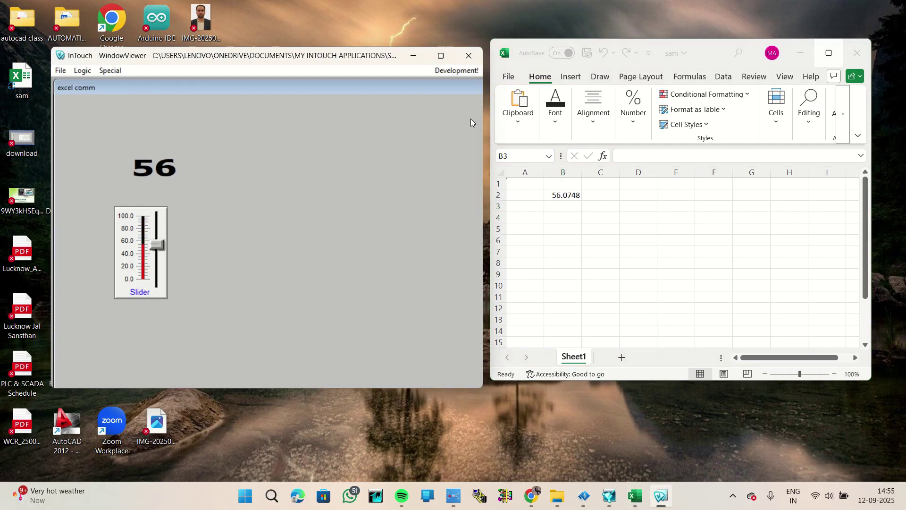
Return to development mode and add an enlarged # text above the existing # in the excel comm window
click(453, 71)
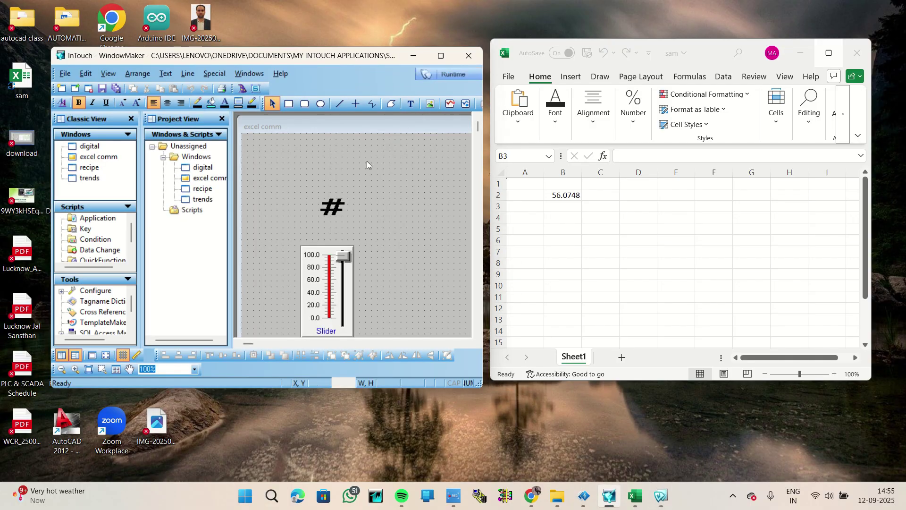
click(411, 103)
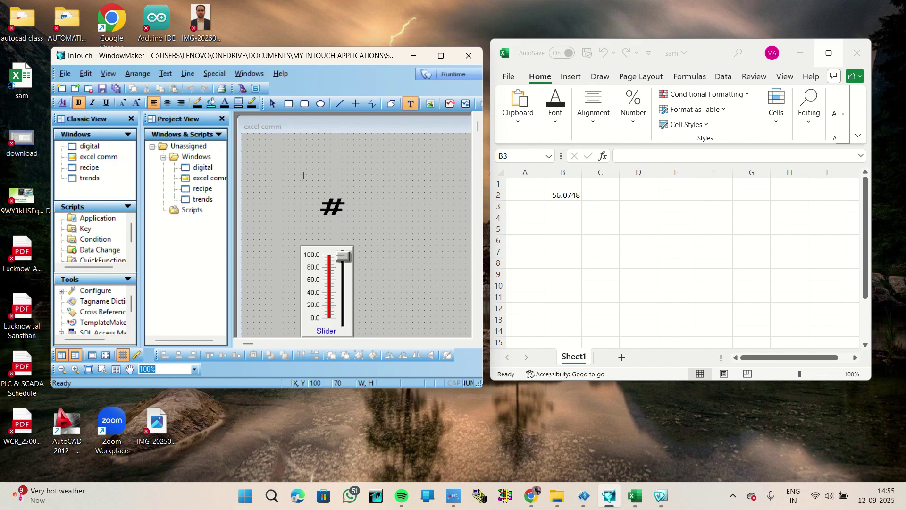
text(#)
click(288, 151)
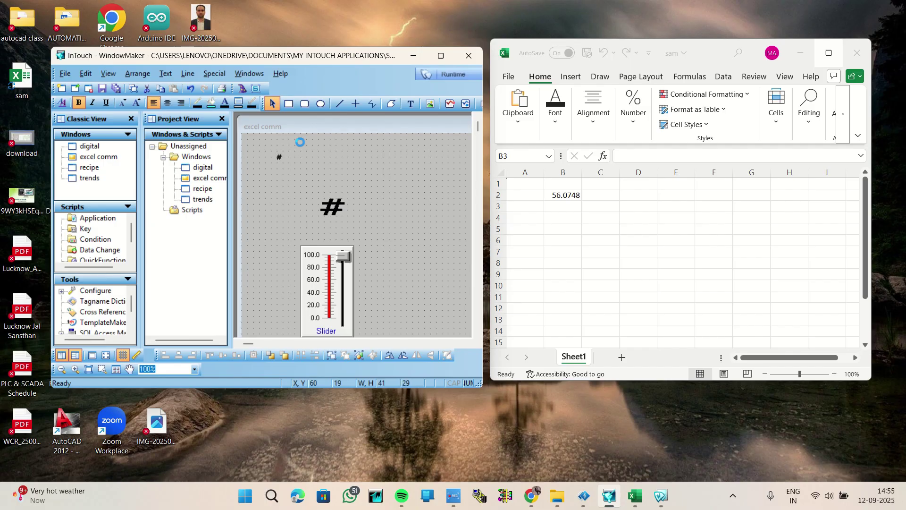
Give the new # text a string user input with tagname u, defined as an I/O Message tag
double_click(283, 153)
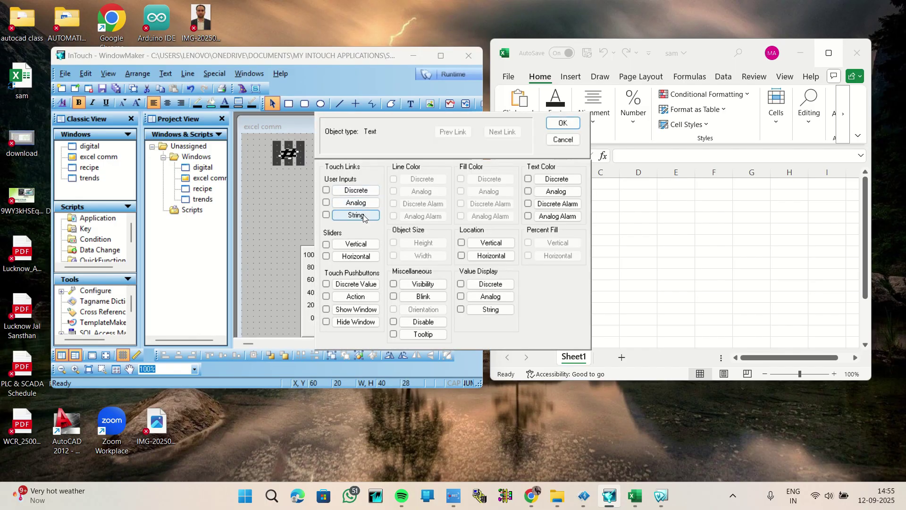
click(364, 215)
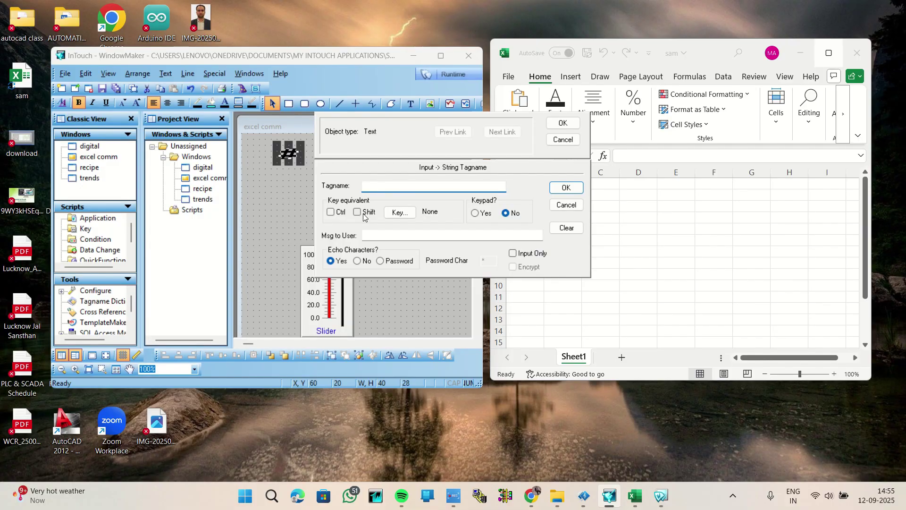
text(u)
click(568, 188)
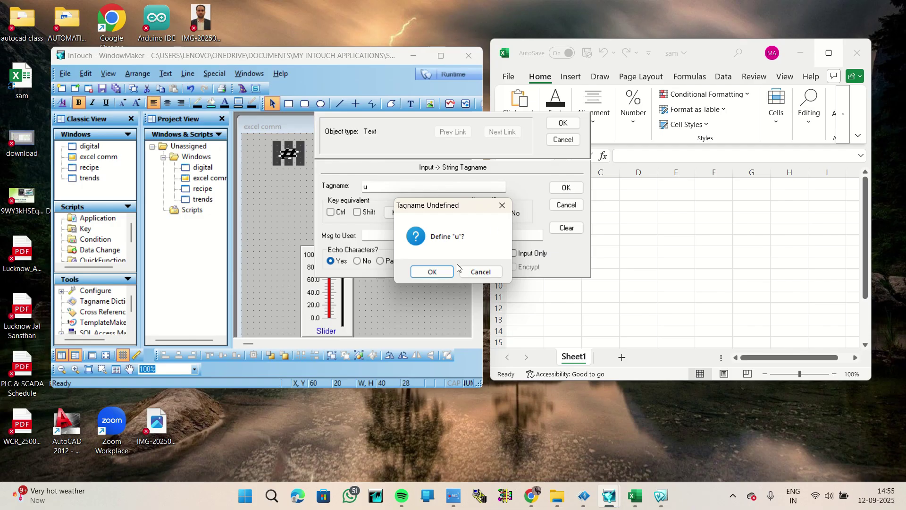
click(432, 271)
click(440, 149)
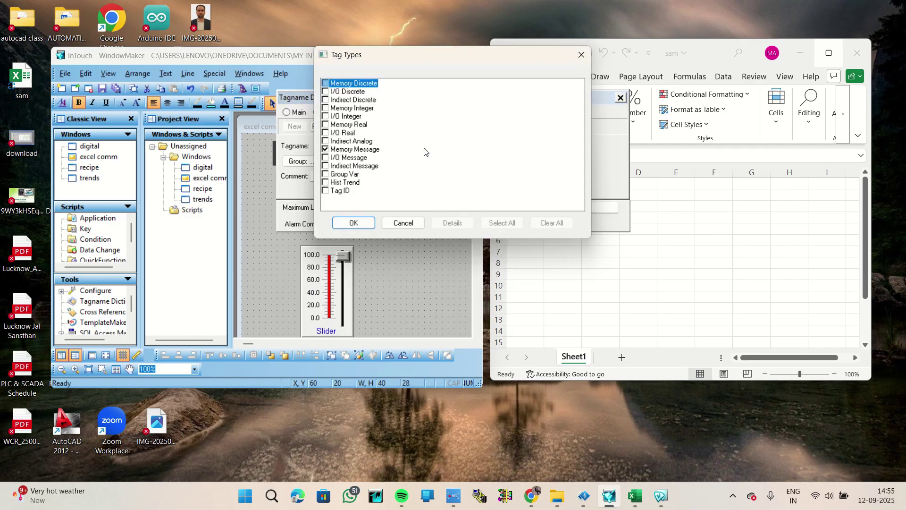
click(348, 158)
click(350, 223)
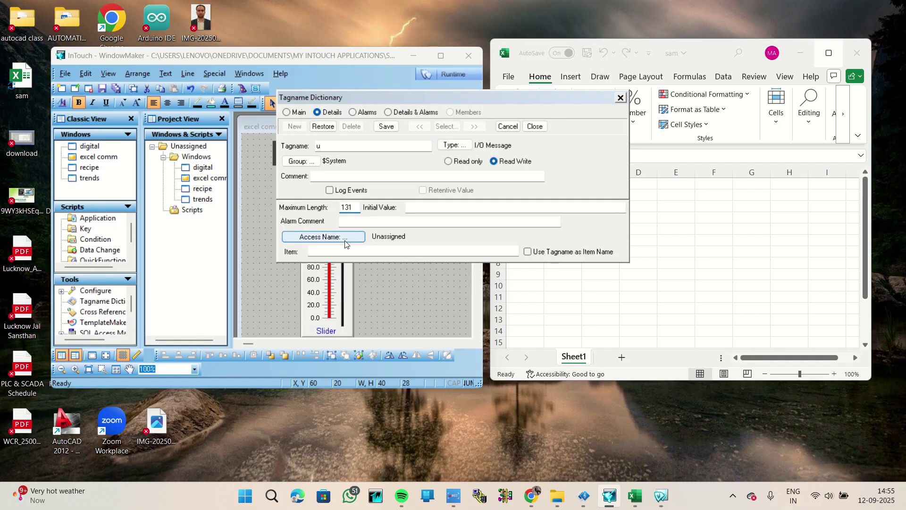
Assign access name comm and item r4c3 to tag u, save it and accept the text's link settings
click(345, 237)
click(534, 224)
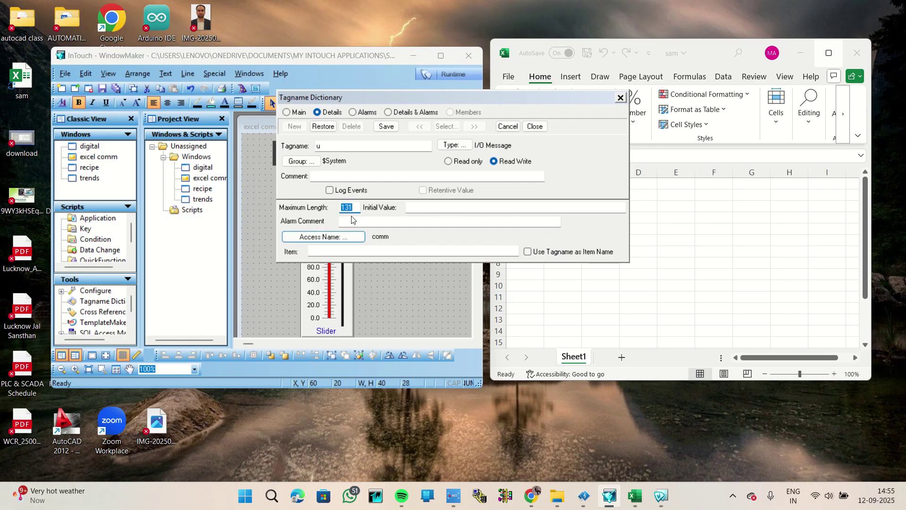
click(338, 250)
text(r4c3)
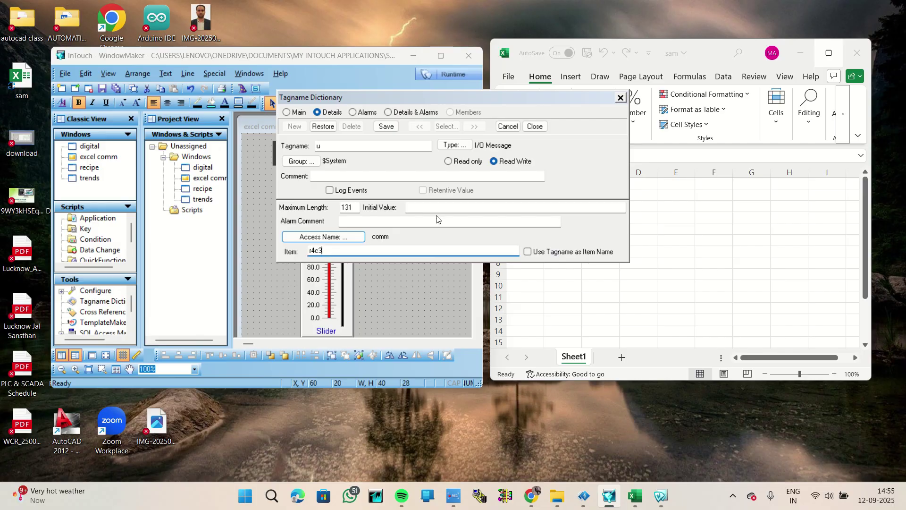
click(386, 127)
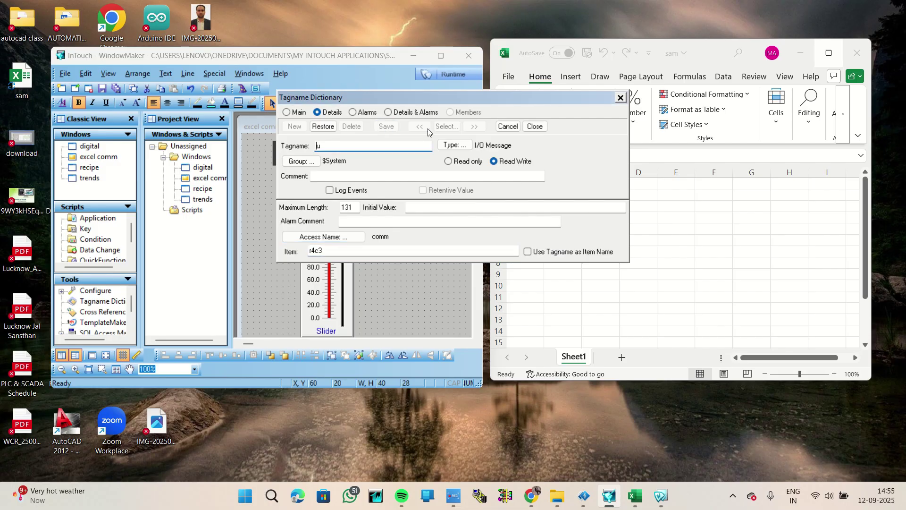
click(535, 126)
click(563, 123)
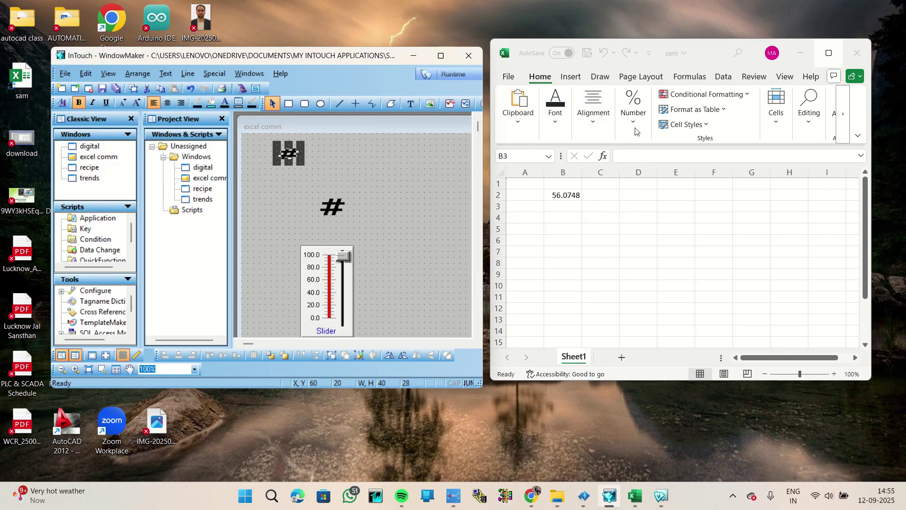
Switch to runtime, reopening the excel comm window in WindowMaker and launching runtime again
click(448, 75)
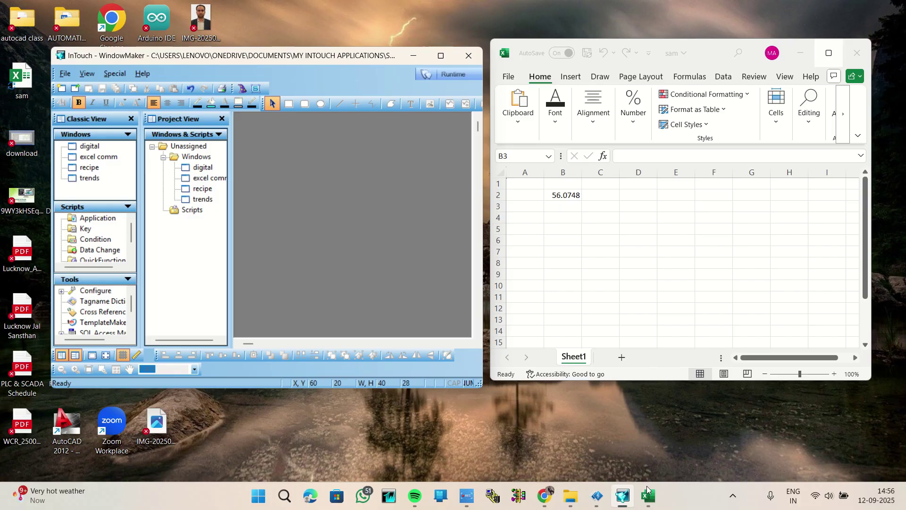
double_click(204, 180)
click(452, 74)
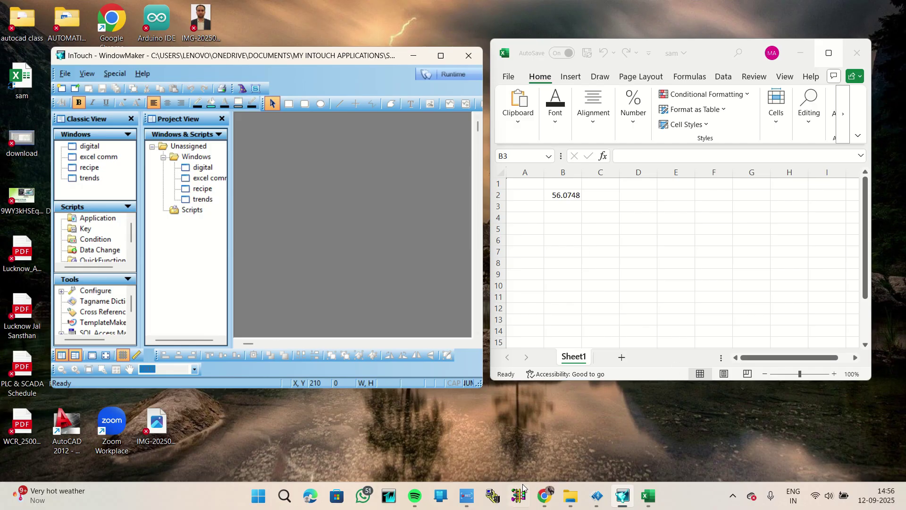
click(467, 496)
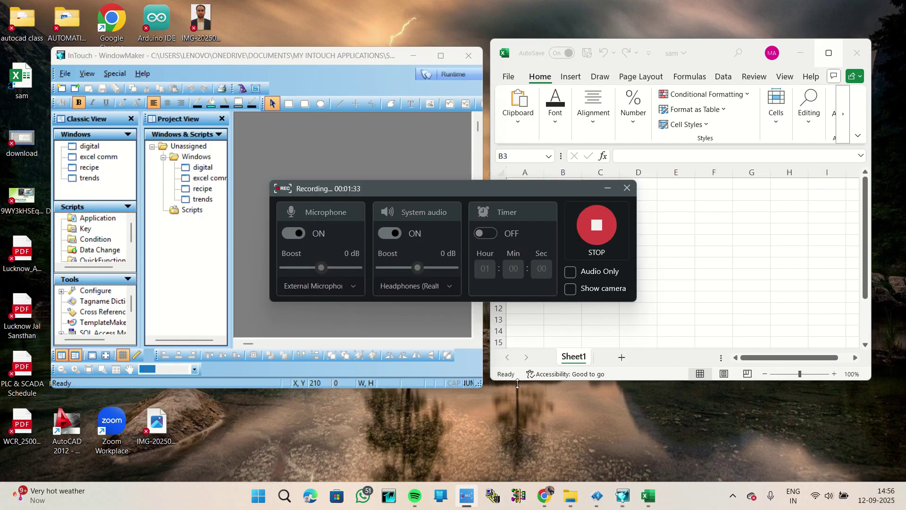
click(591, 227)
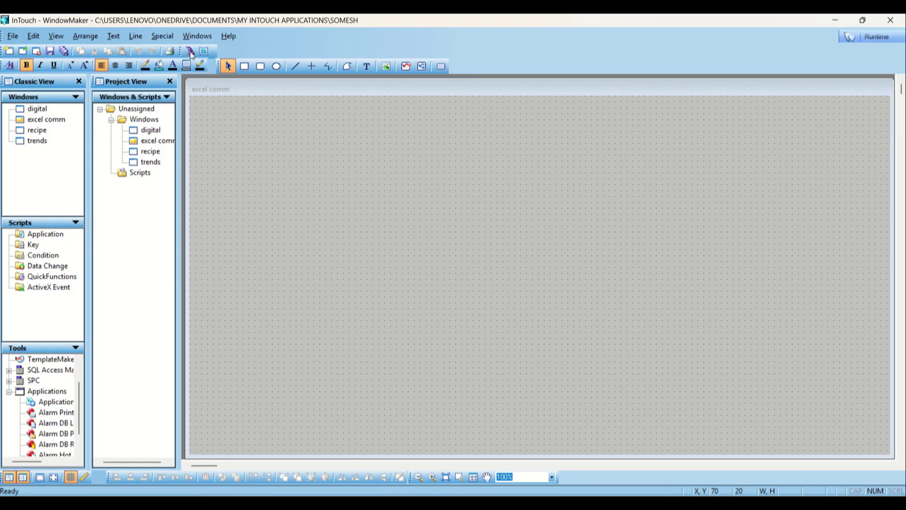
Insert a slider from the Sliders wizards into the empty excel comm window, at about X 100, Y 190
click(190, 51)
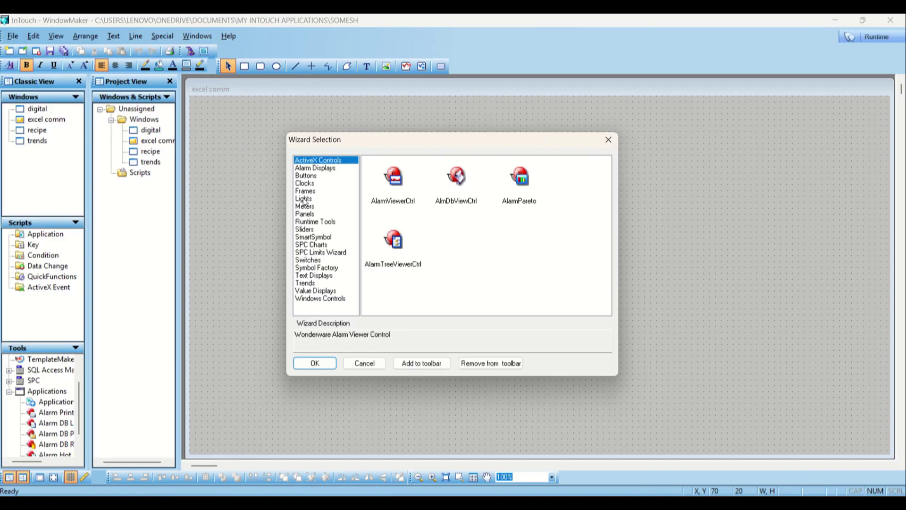
click(304, 230)
click(391, 193)
click(315, 363)
click(246, 208)
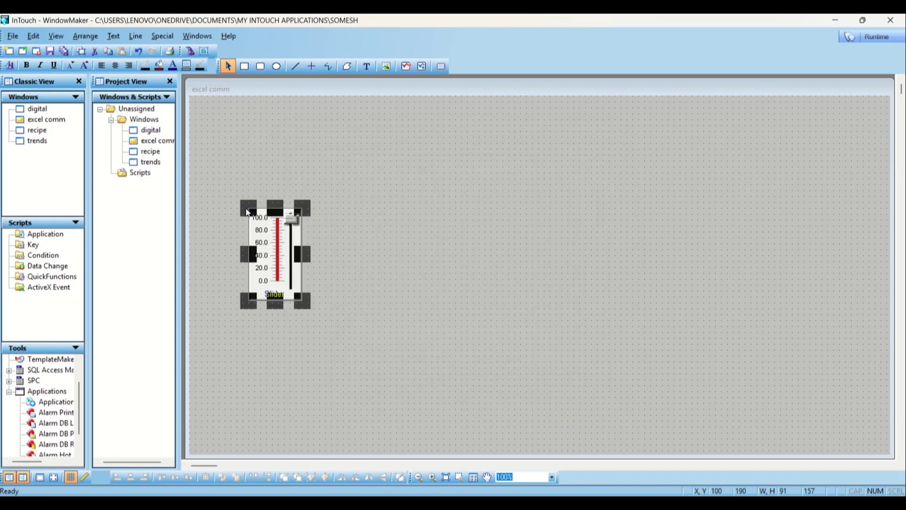
Assign the tagname a to the new slider
double_click(262, 234)
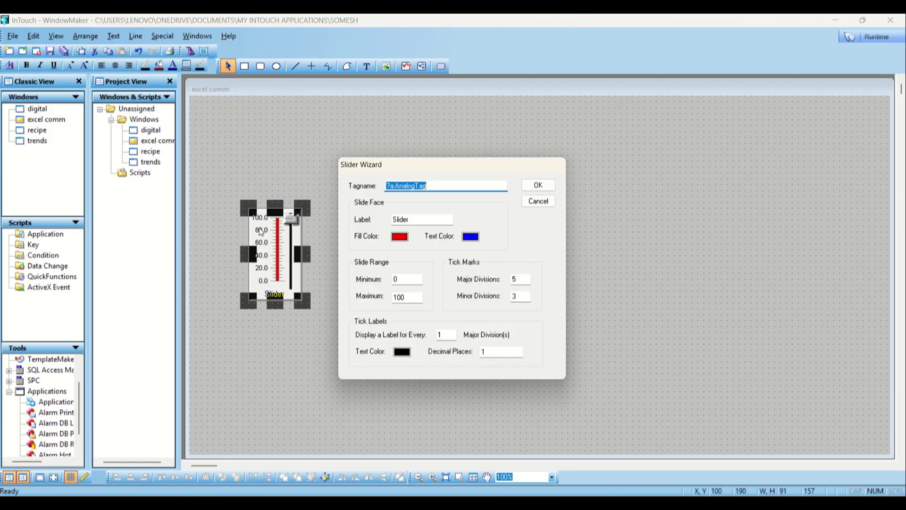
text(a)
click(543, 185)
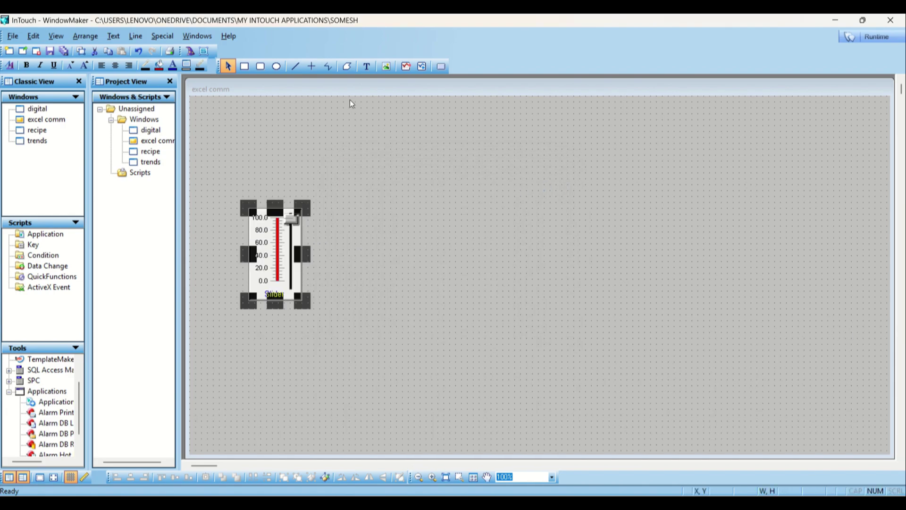
Add a # text above the slider and enlarge it to about 50 by 47
click(366, 66)
click(334, 183)
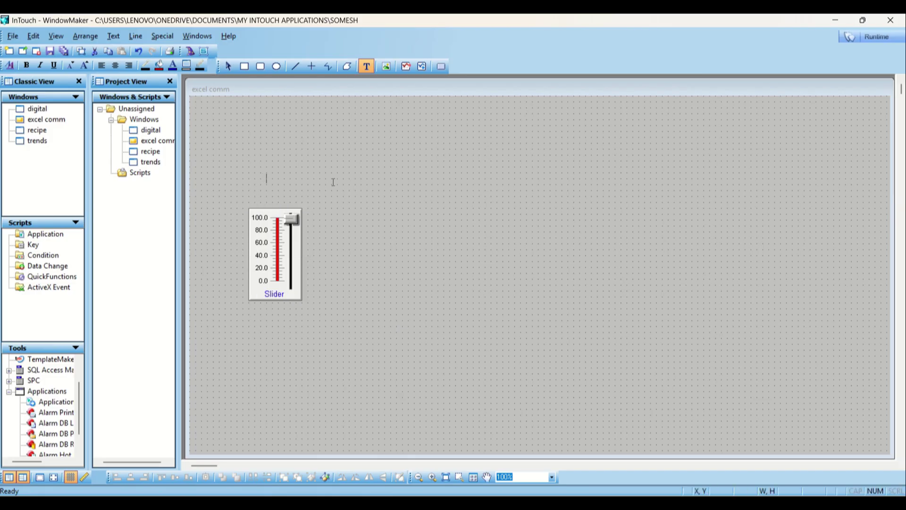
text(#)
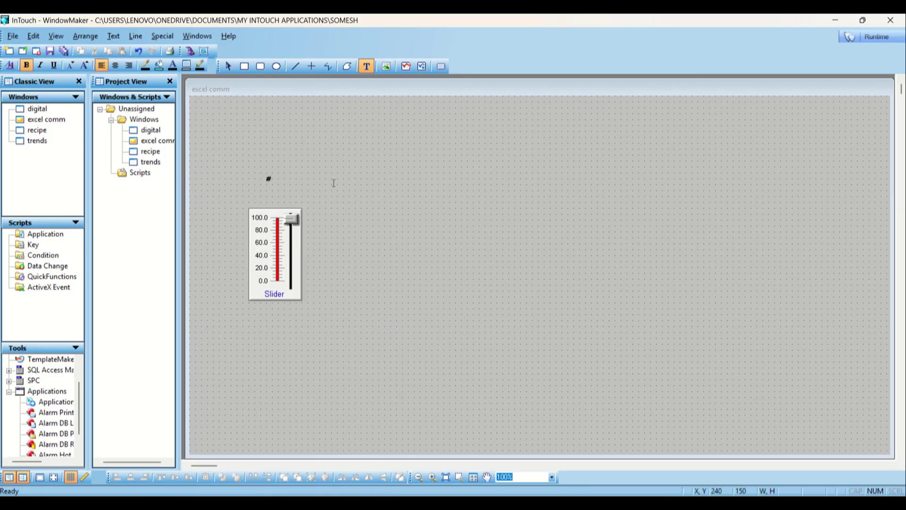
click(270, 178)
drag(270, 173, 296, 154)
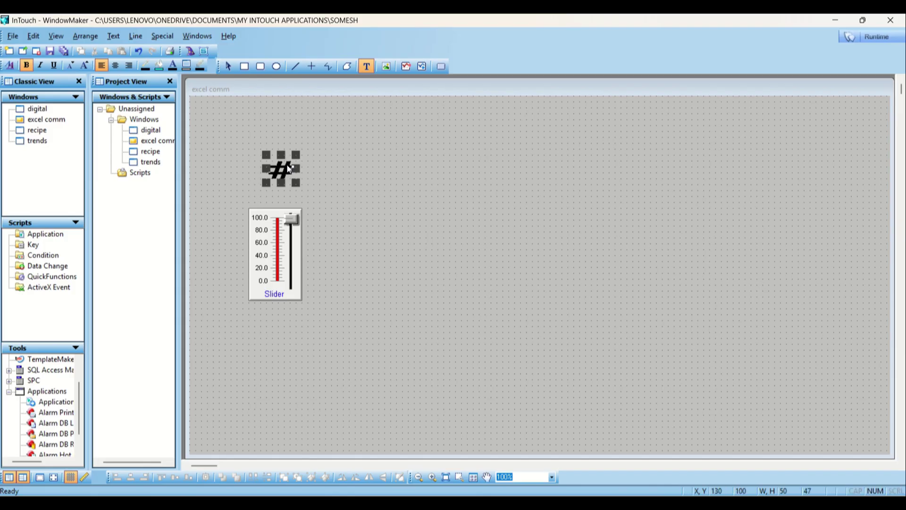
Give the # text an analog user input linked to tagname a and accept the link settings
double_click(289, 168)
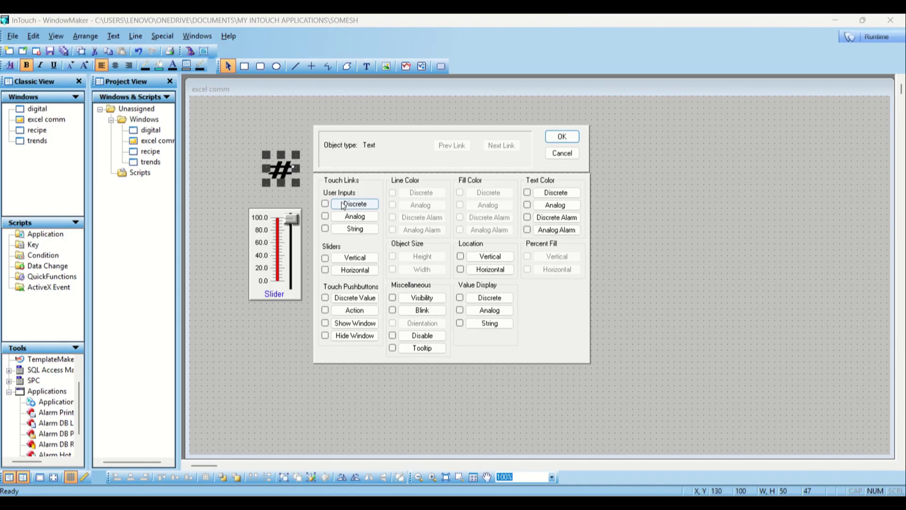
click(354, 217)
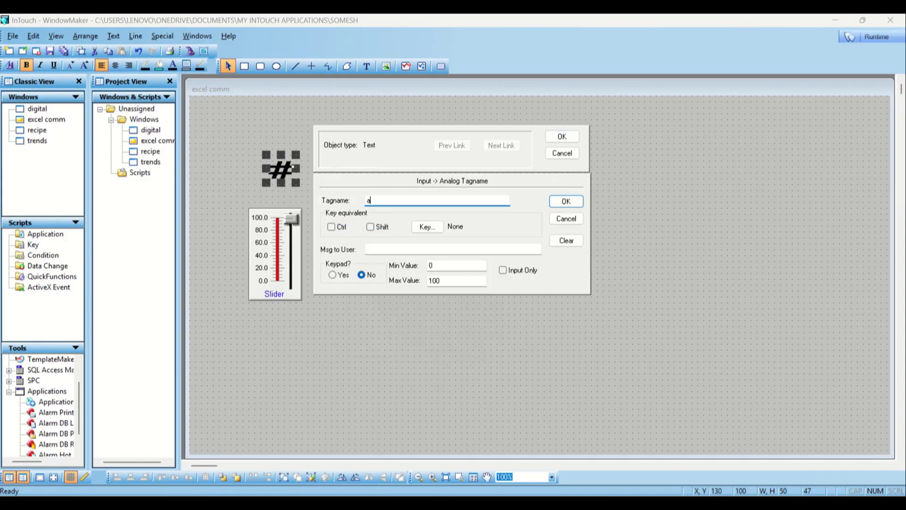
click(562, 137)
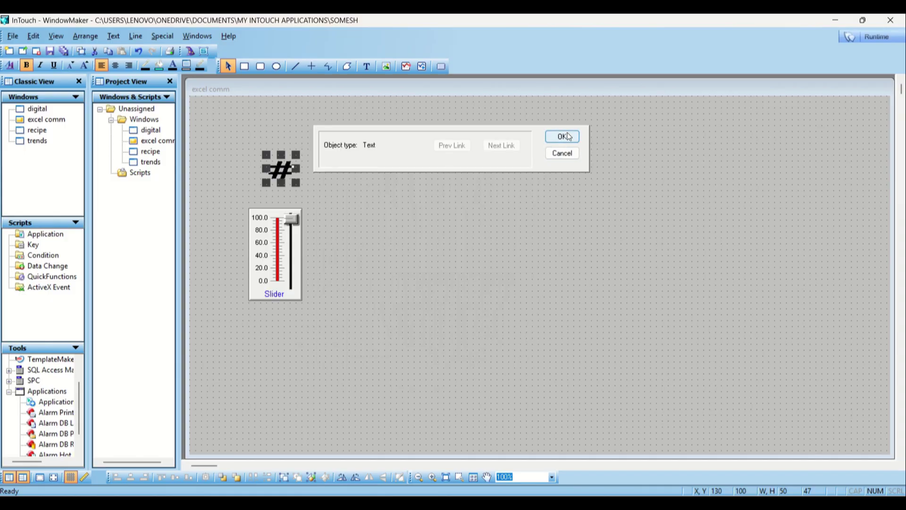
click(569, 149)
Open tag a's definition from the slider's settings and change its tag type to I/O Real
double_click(280, 246)
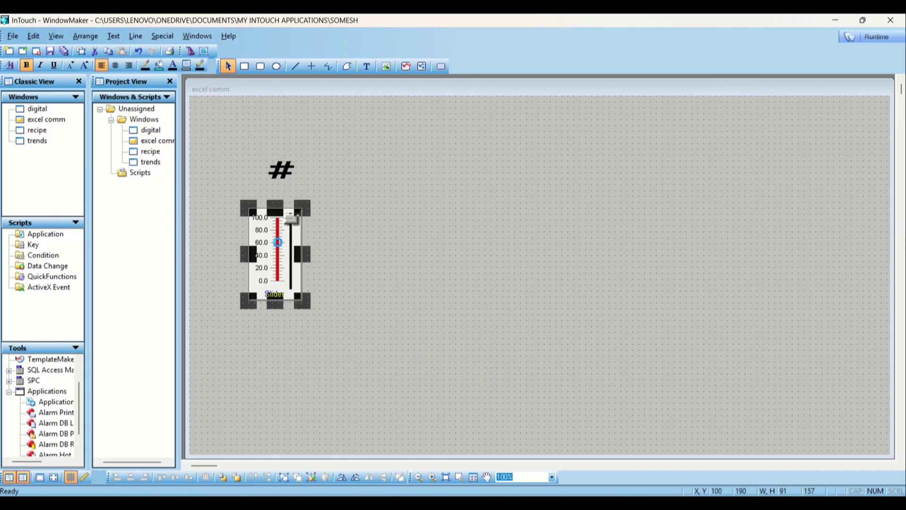
double_click(395, 184)
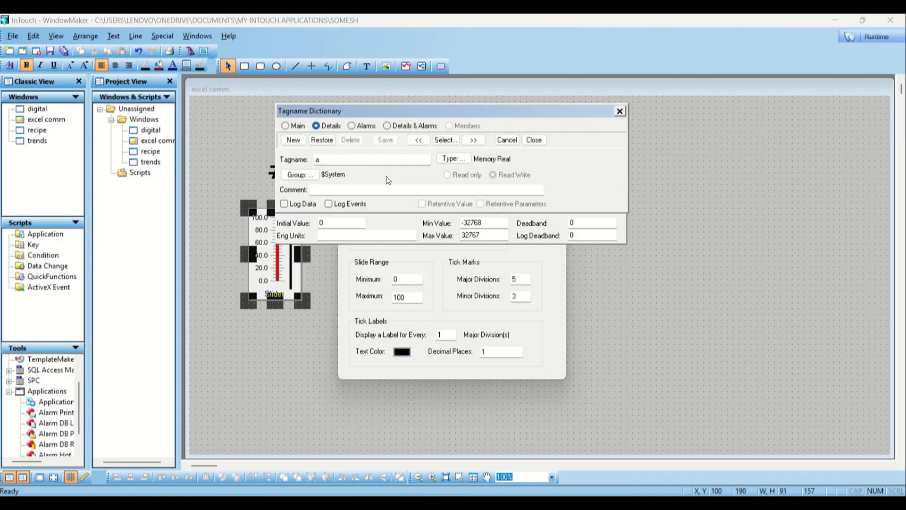
click(450, 159)
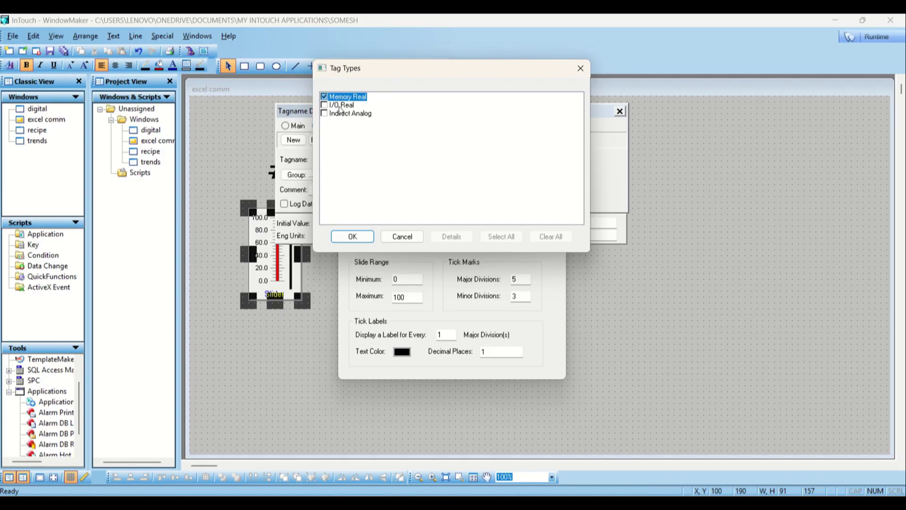
click(341, 105)
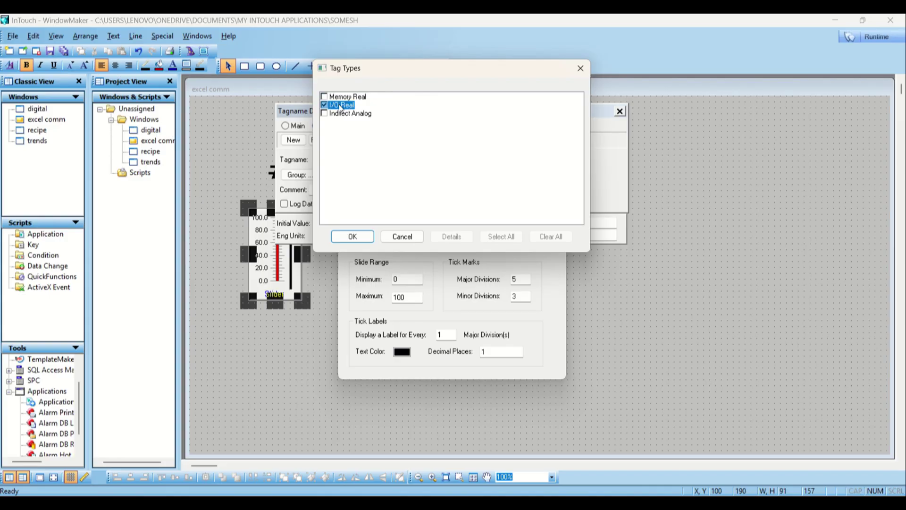
click(340, 236)
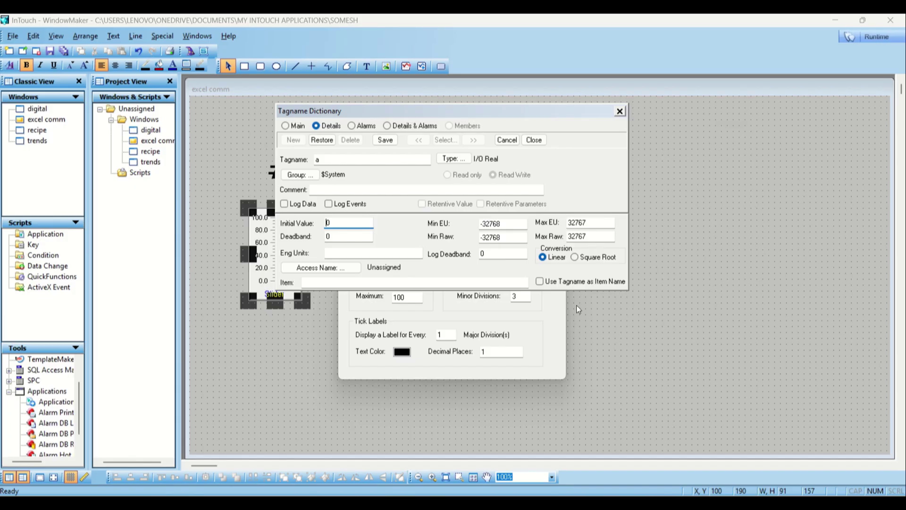
Add an access name comm for tag a and set its application name to excel
click(322, 266)
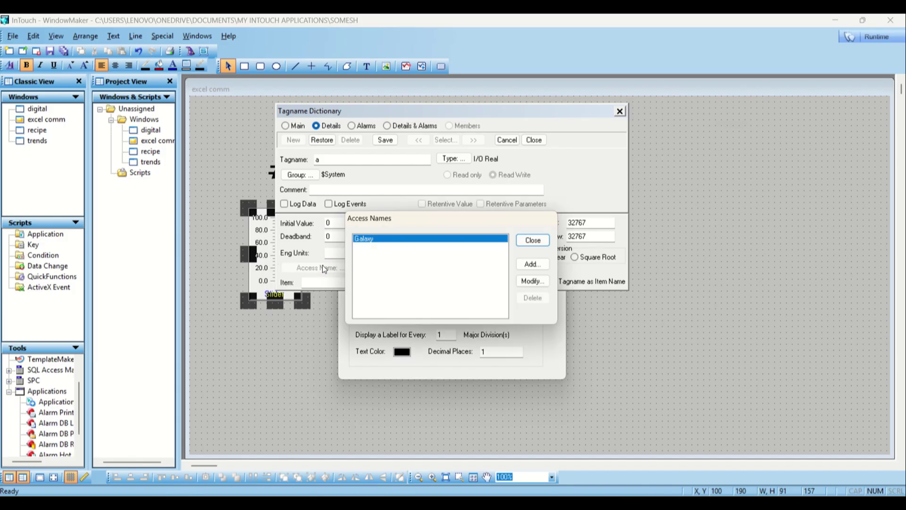
click(533, 264)
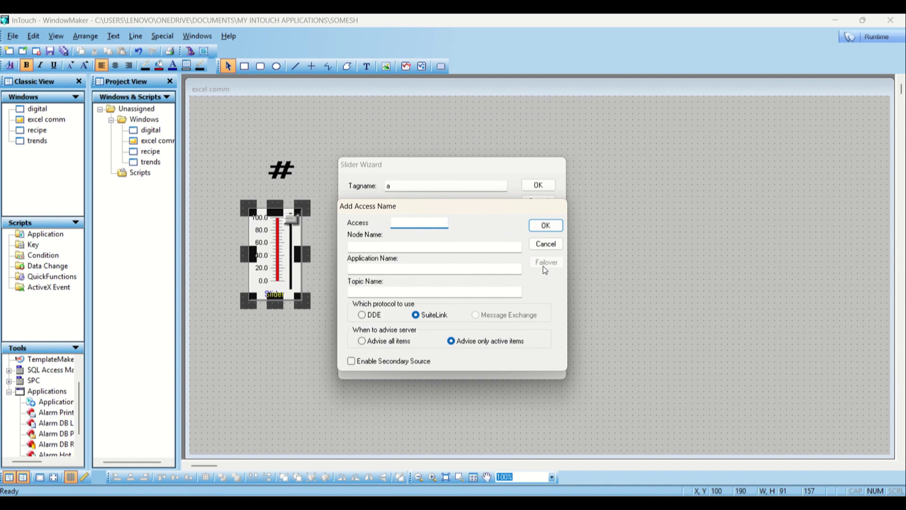
text(comm)
click(368, 269)
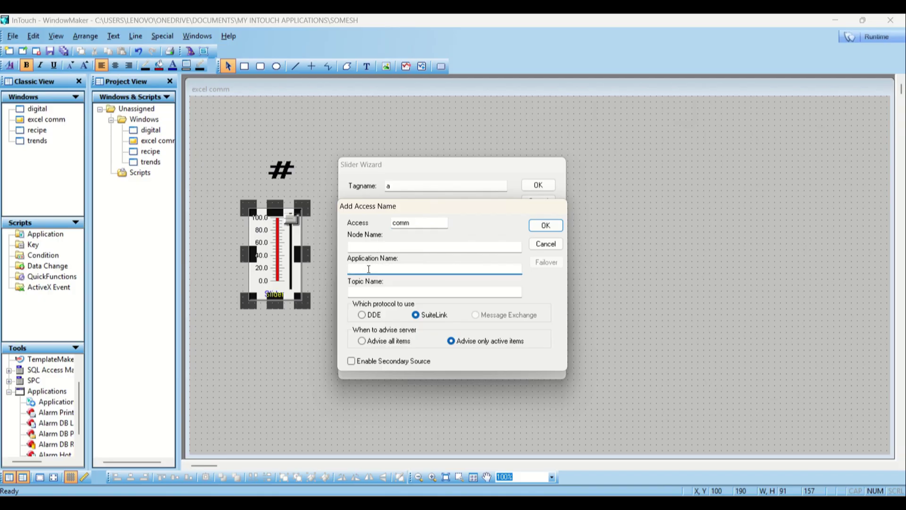
text(rs)
text(n)
key(BackSpace)
key(BackSpace)
key(BackSpace)
key(BackSpace)
key(BackSpace)
key(BackSpace)
text(excel)
Set comm's topic name to [sam.xlsx]sheet1, with the DDE protocol and advising all items, and accept the access name
click(364, 290)
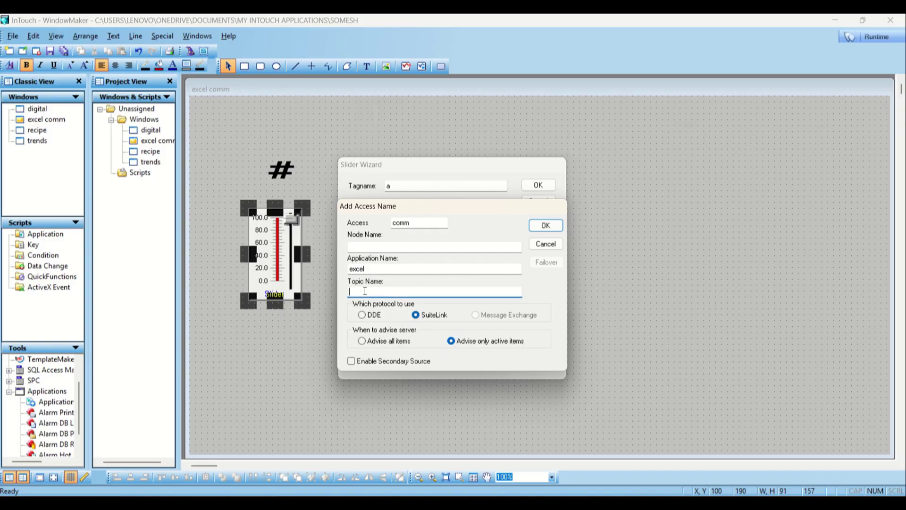
text([)
text(sam.xlsx]sheet1)
click(369, 315)
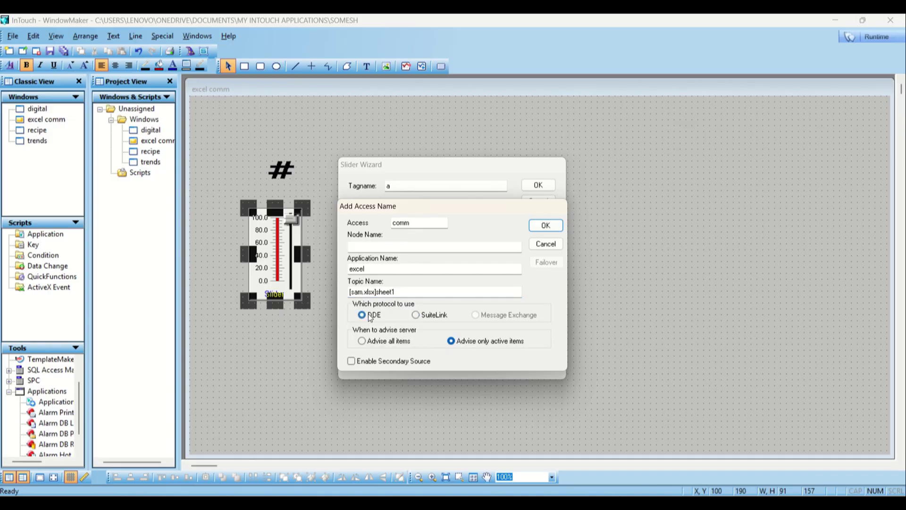
click(417, 344)
click(546, 225)
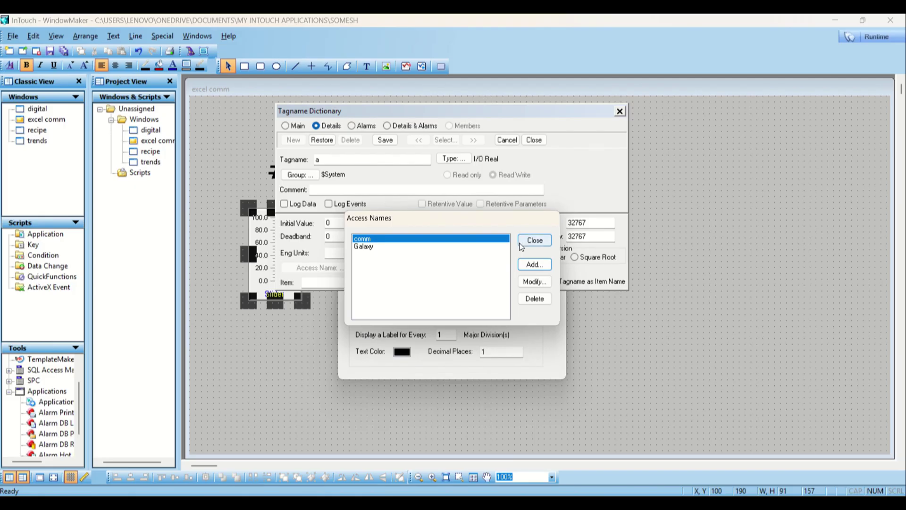
Assign access name comm and item r2c2 to tag a, save the tag, and accept the slider settings
click(535, 240)
click(320, 281)
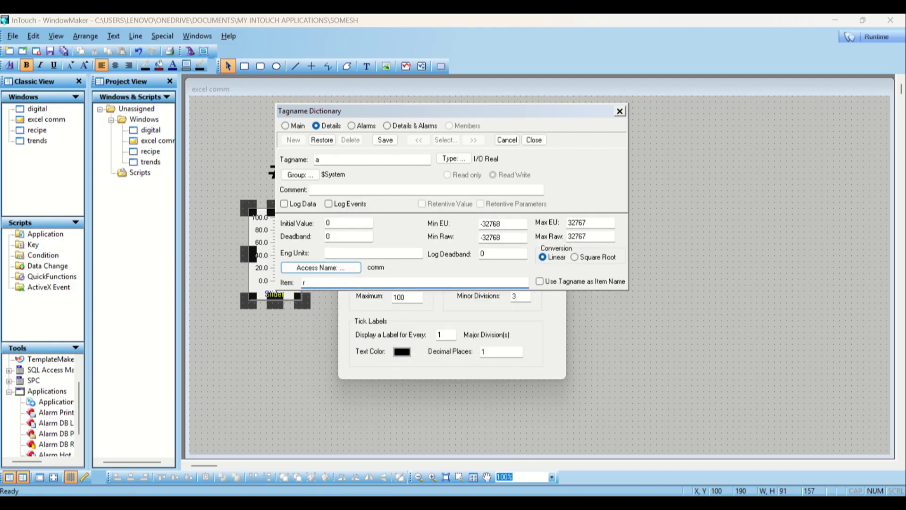
text(r2c2)
click(385, 140)
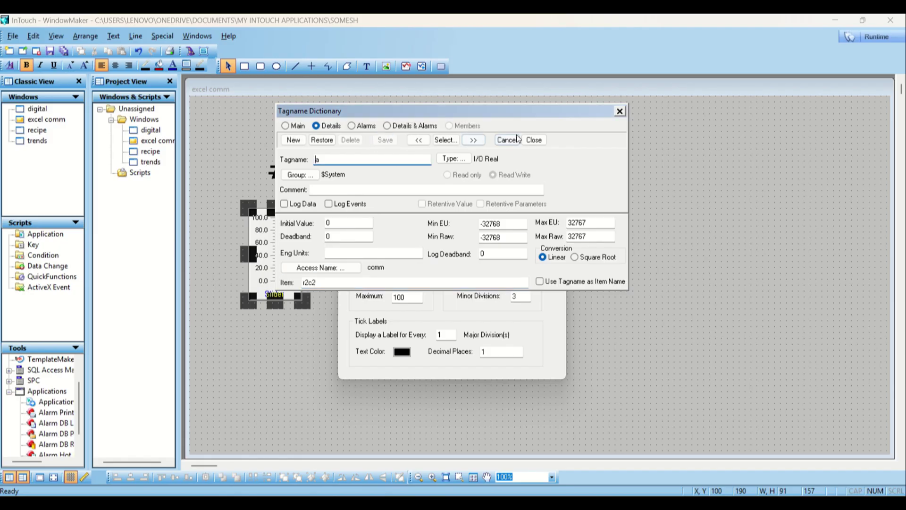
click(534, 140)
click(539, 184)
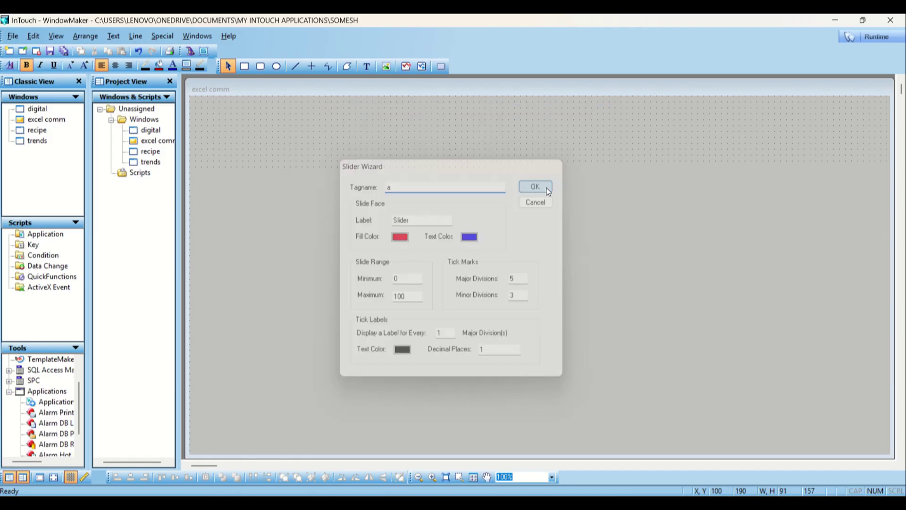
Switch to Excel and save the blank workbook as sam in the Desktop folder
key(alt+Tab)
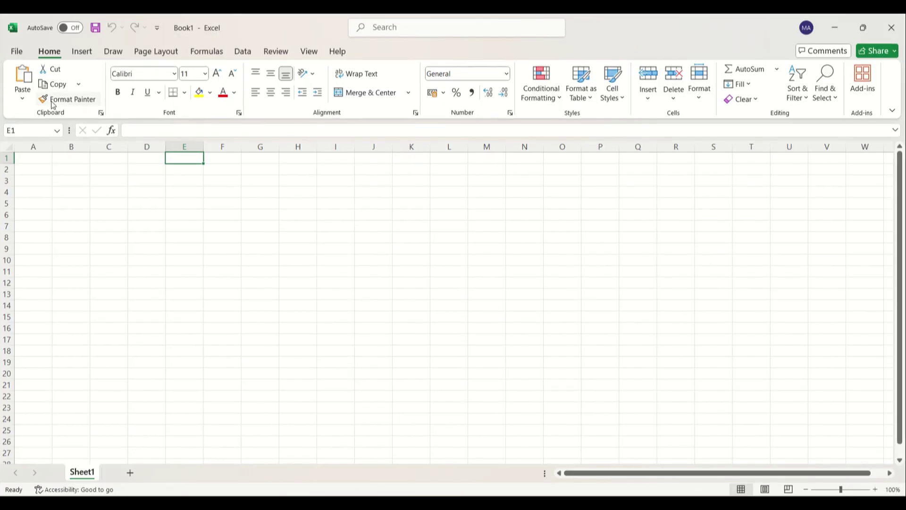
click(20, 53)
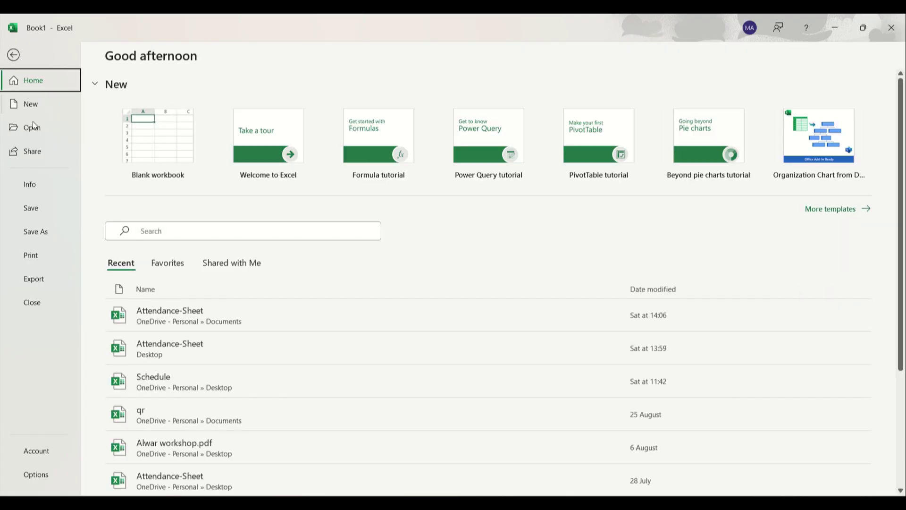
click(43, 231)
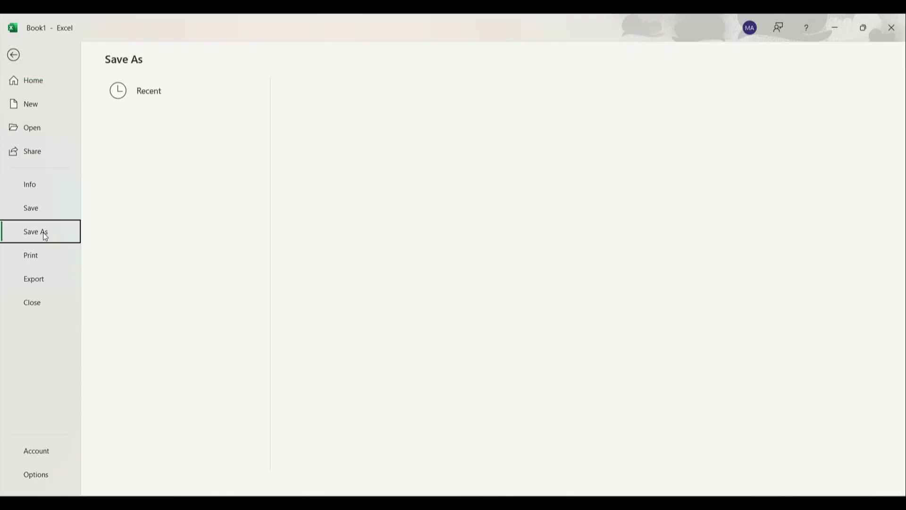
click(376, 159)
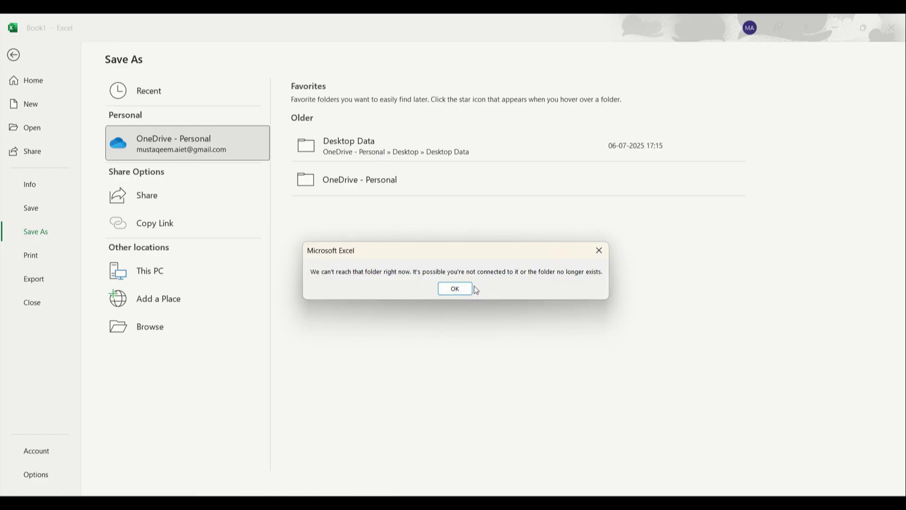
click(470, 288)
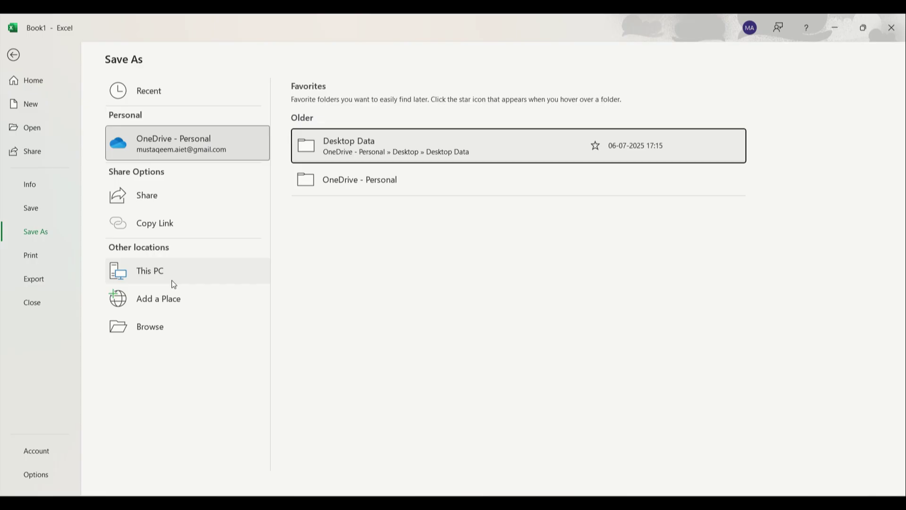
click(171, 283)
click(338, 142)
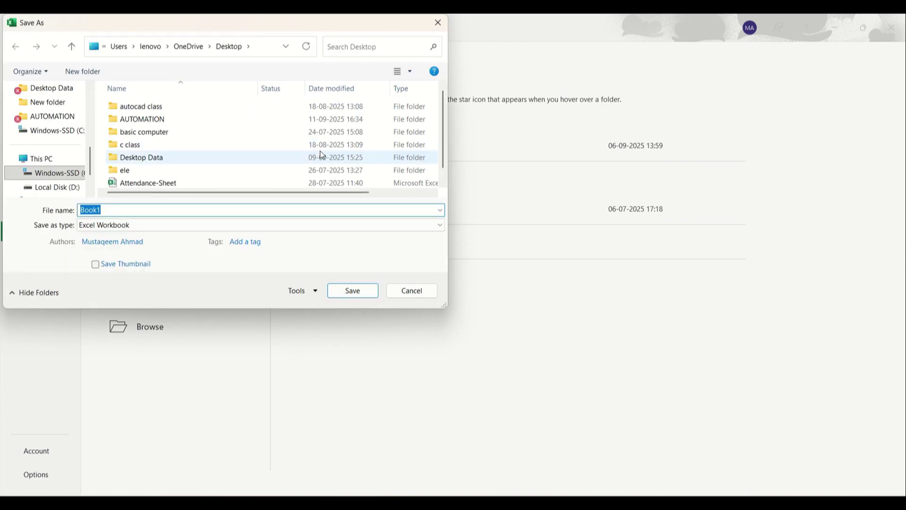
text(sam)
click(351, 292)
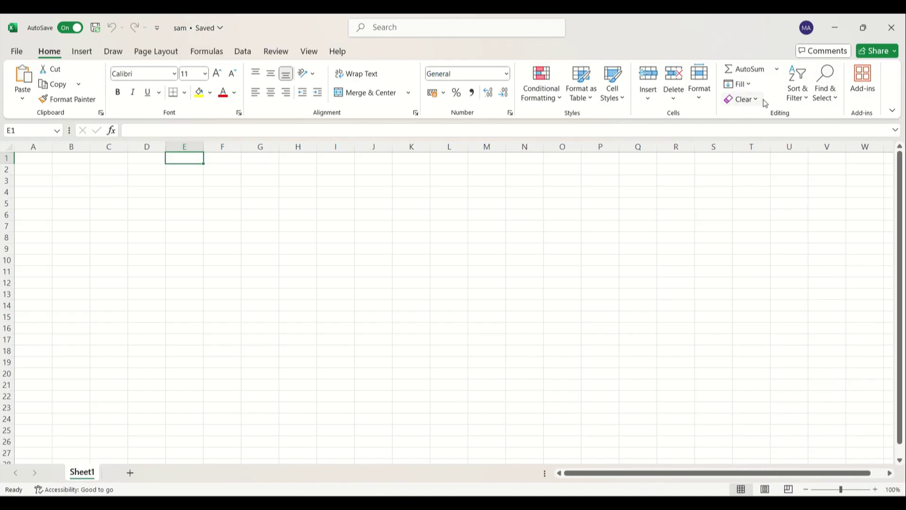
Take the Excel and WindowMaker windows out of full screen, narrow Excel, and arrange the two windows across the desktop
click(864, 27)
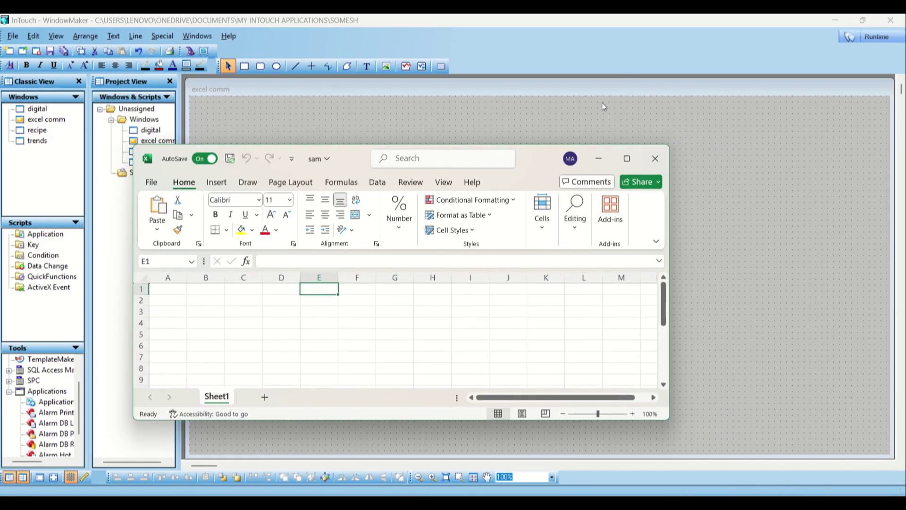
click(863, 20)
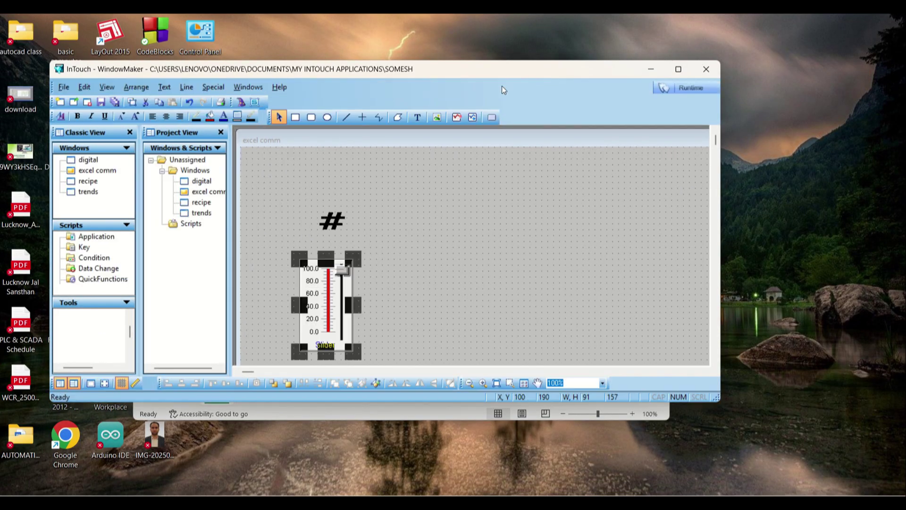
drag(483, 75, 702, 50)
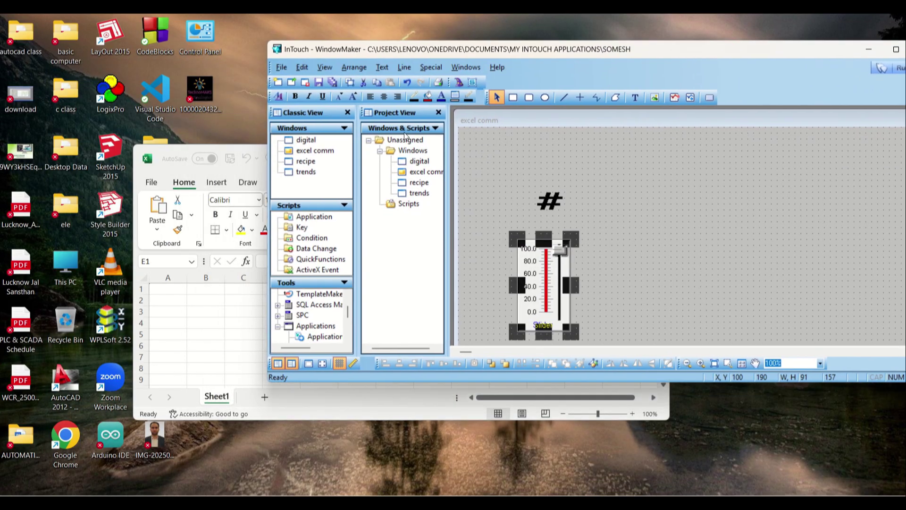
click(231, 157)
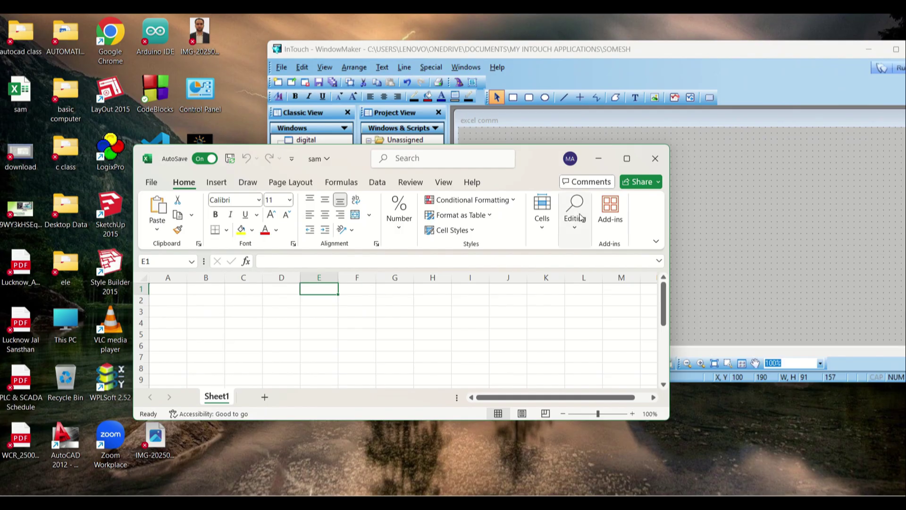
drag(671, 237, 572, 237)
drag(375, 149, 233, 76)
Reopen the excel comm window in WindowMaker, launch it in runtime, and minimize WindowMaker and Excel to reveal WindowViewer
click(895, 70)
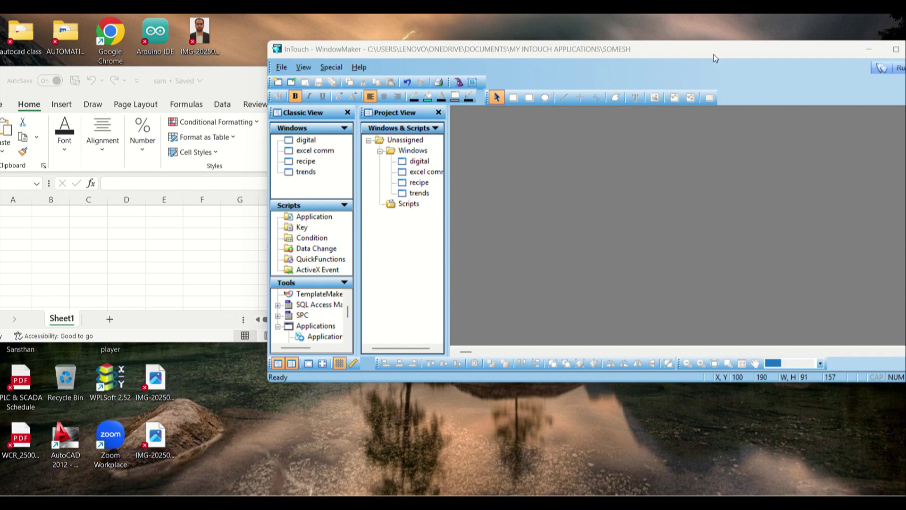
drag(714, 55, 633, 50)
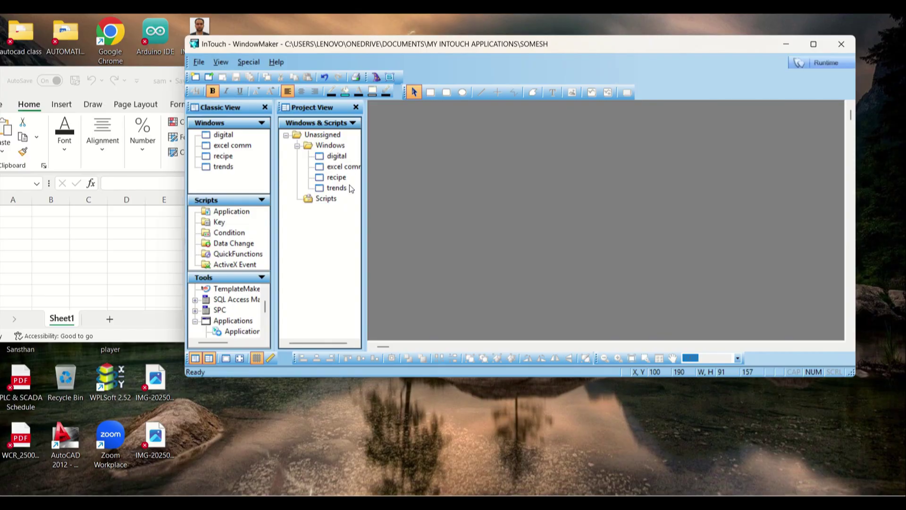
double_click(339, 168)
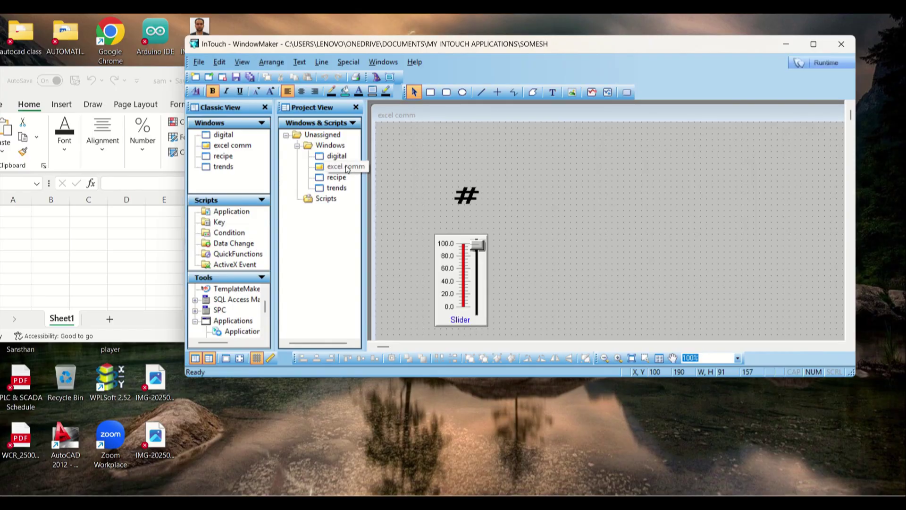
click(822, 64)
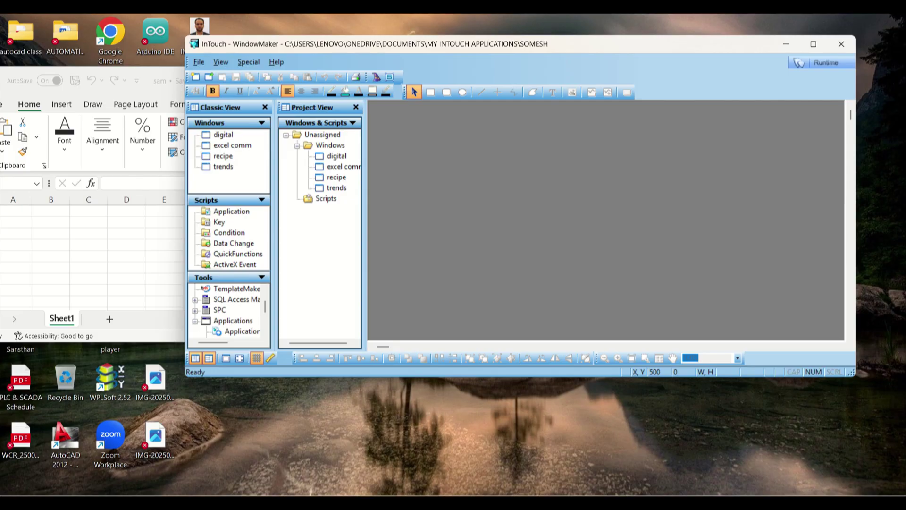
click(786, 40)
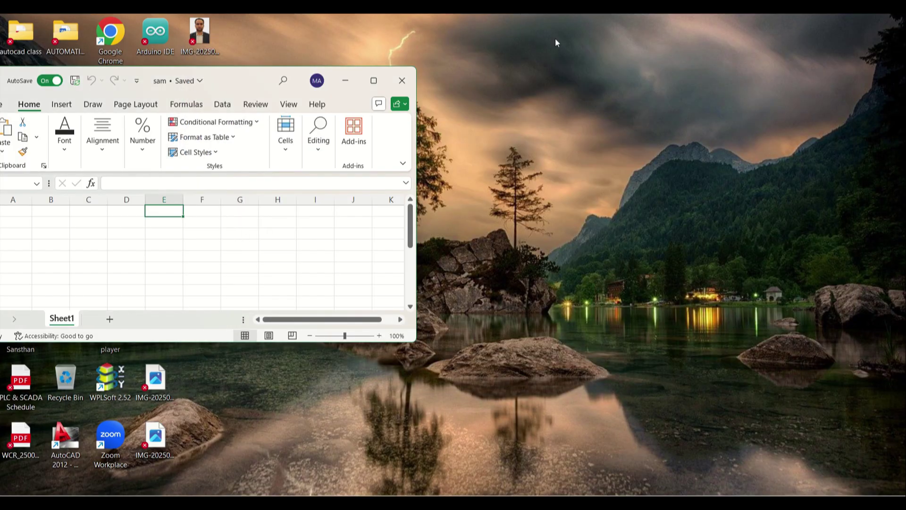
click(350, 83)
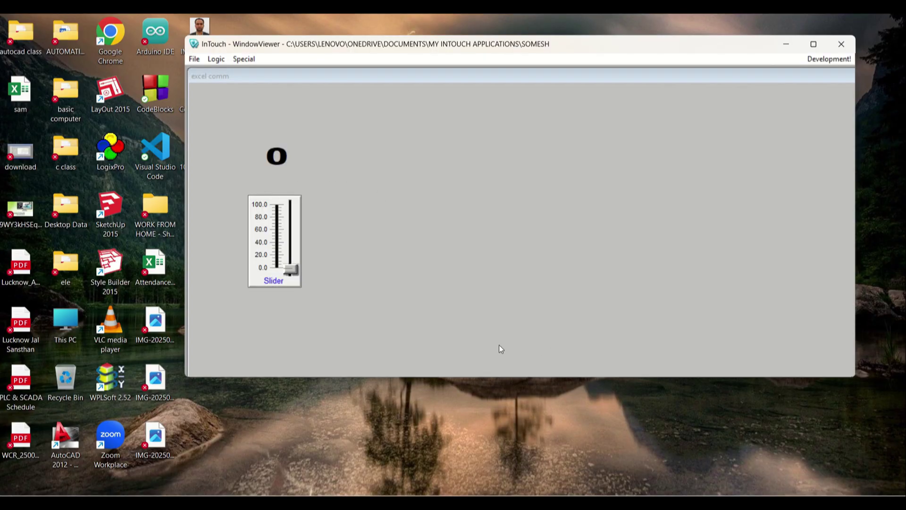
Move the runtime slider to about 13 and check the sam workbook beside WindowViewer for the value
mouse_move(292, 269)
mouse_down()
mouse_move(284, 209)
mouse_move(284, 258)
mouse_up()
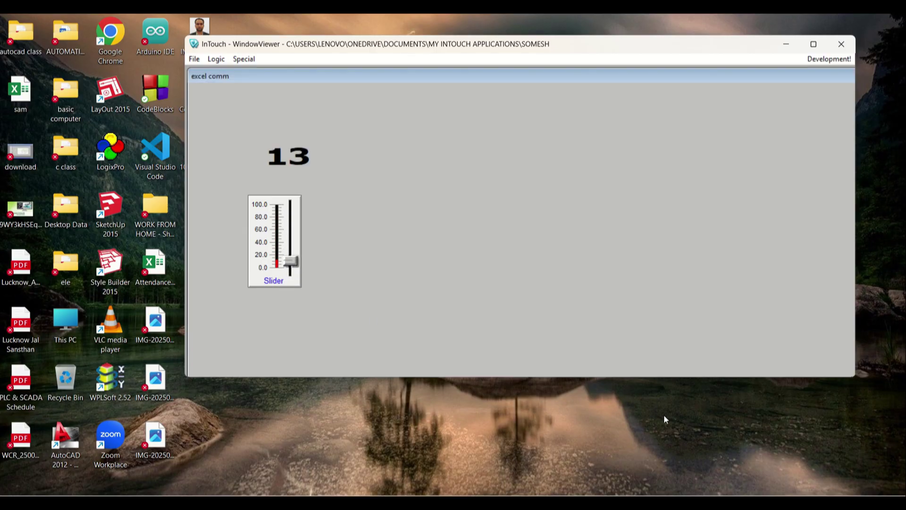
key(alt+Tab)
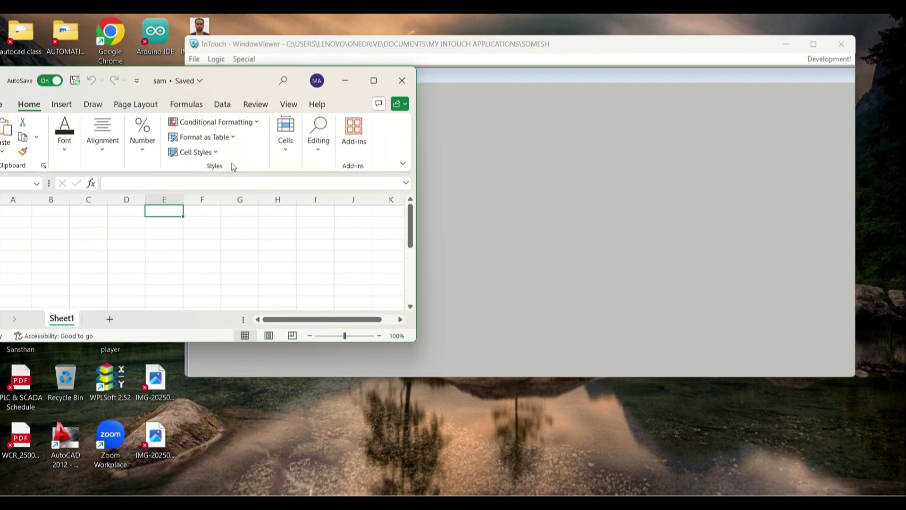
drag(241, 75, 701, 115)
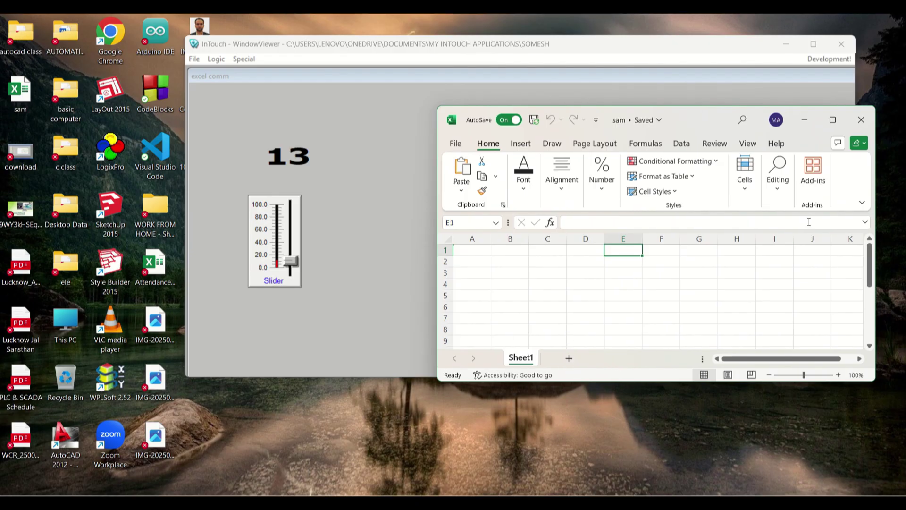
click(806, 120)
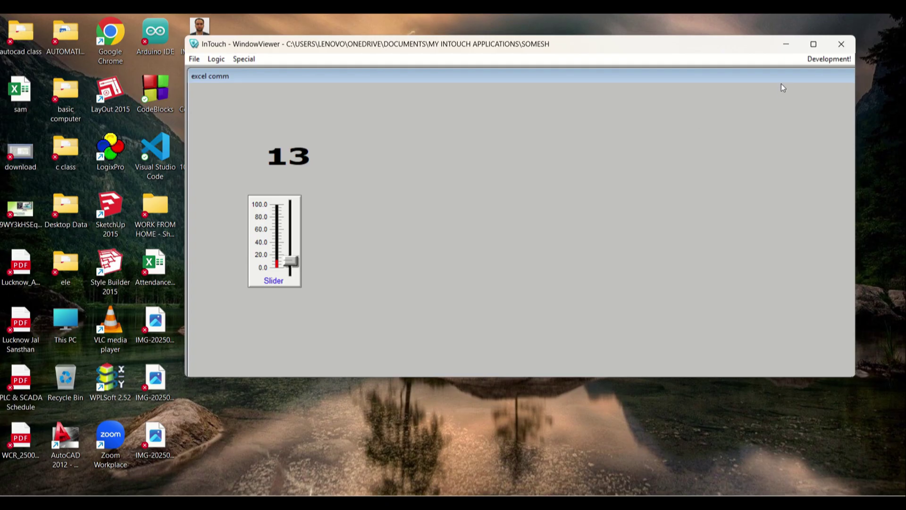
Return to development mode, open tag a's definition from the slider, and review the comm access name's settings
click(817, 61)
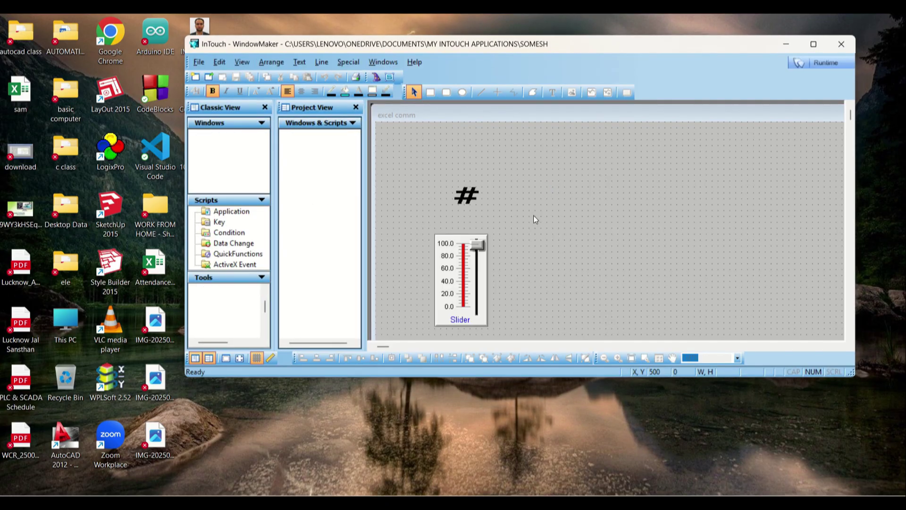
double_click(460, 267)
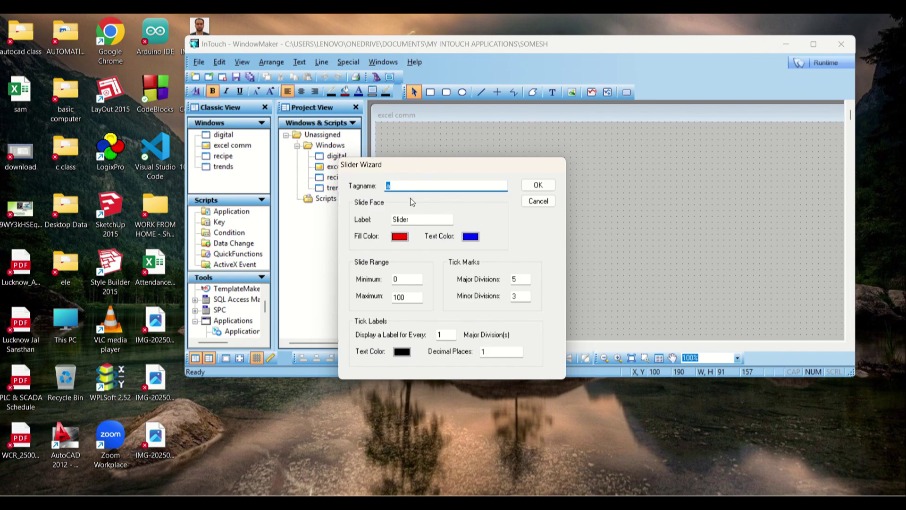
double_click(414, 186)
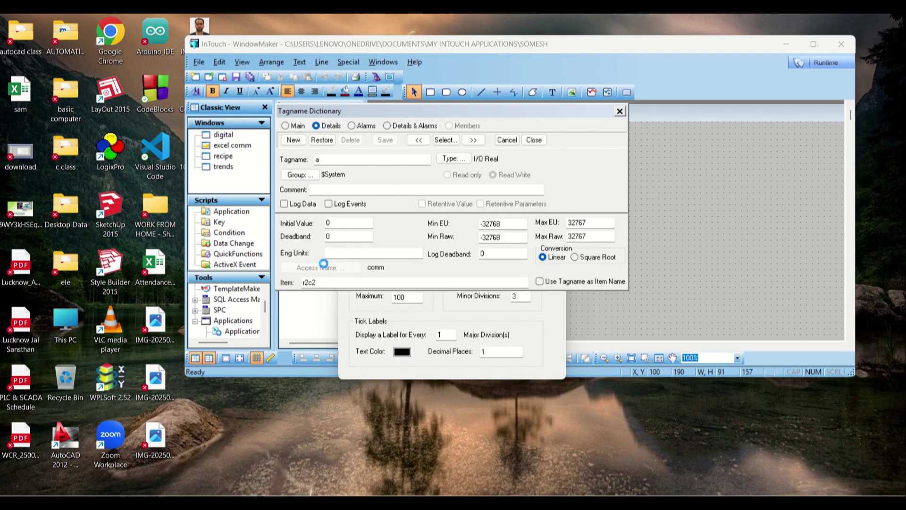
click(323, 266)
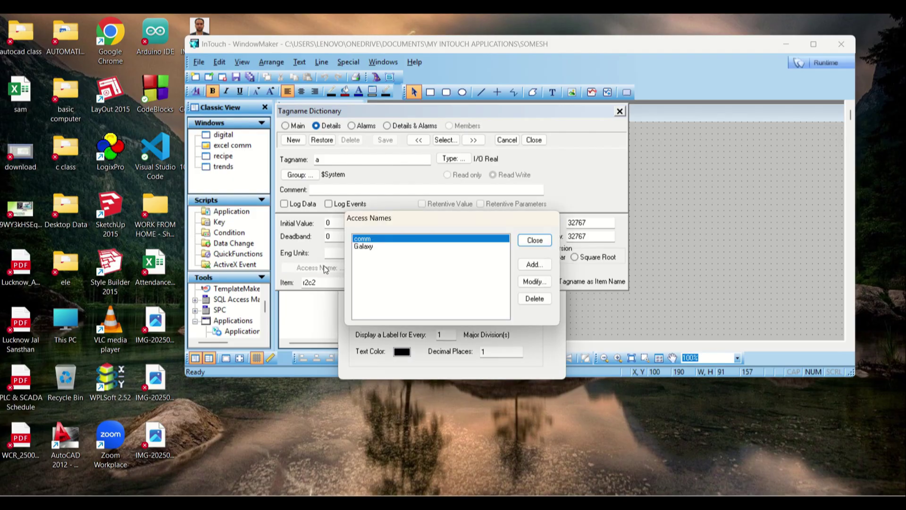
click(533, 281)
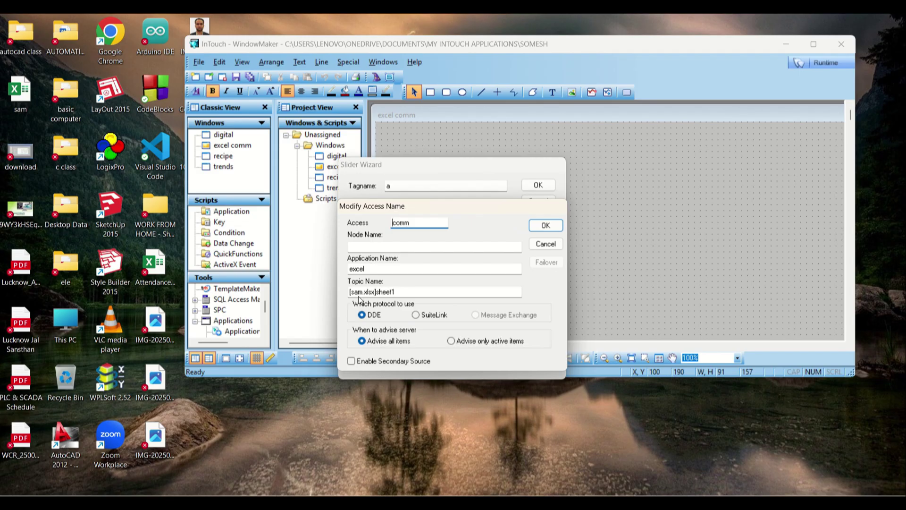
click(366, 270)
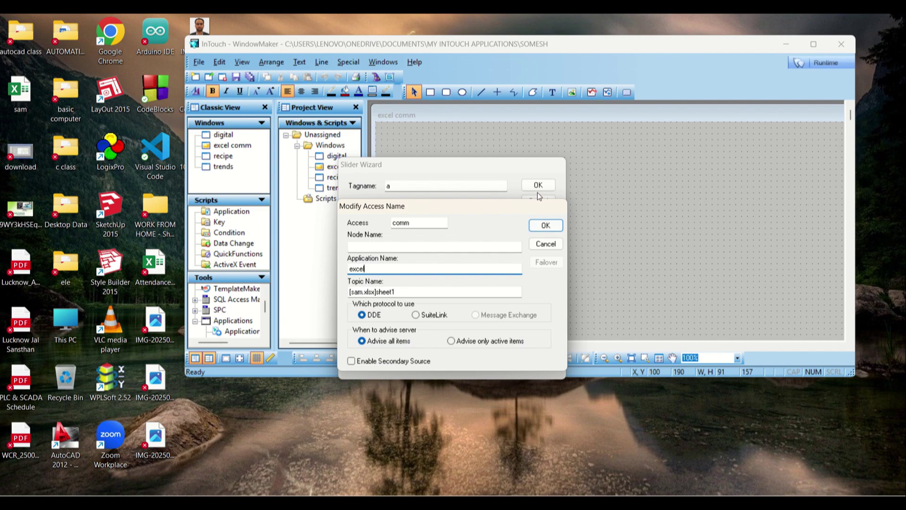
key(Return)
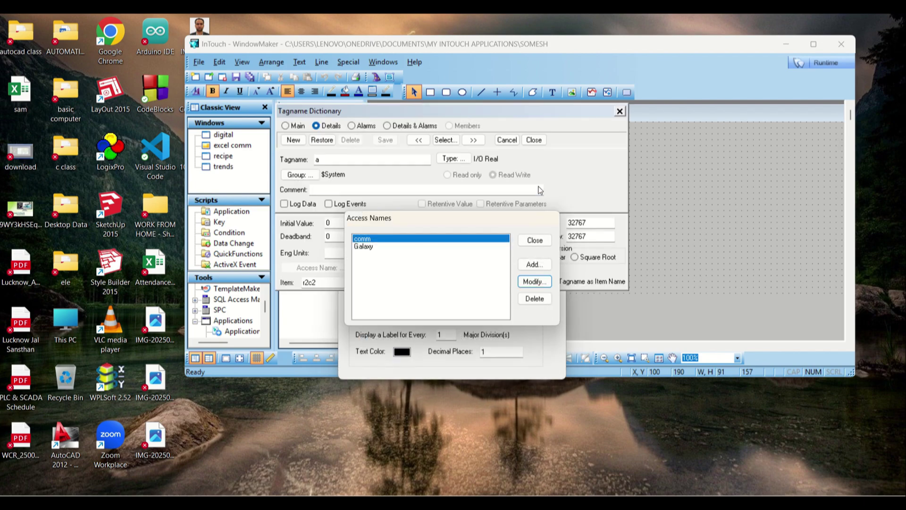
Leave the access name list, save tag a again with comm and r2c2, and close its definition
click(535, 240)
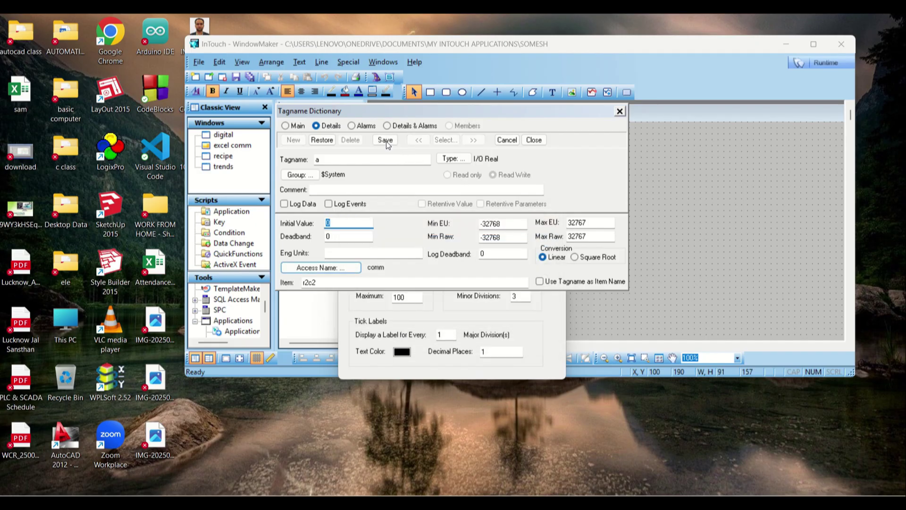
click(386, 141)
click(534, 140)
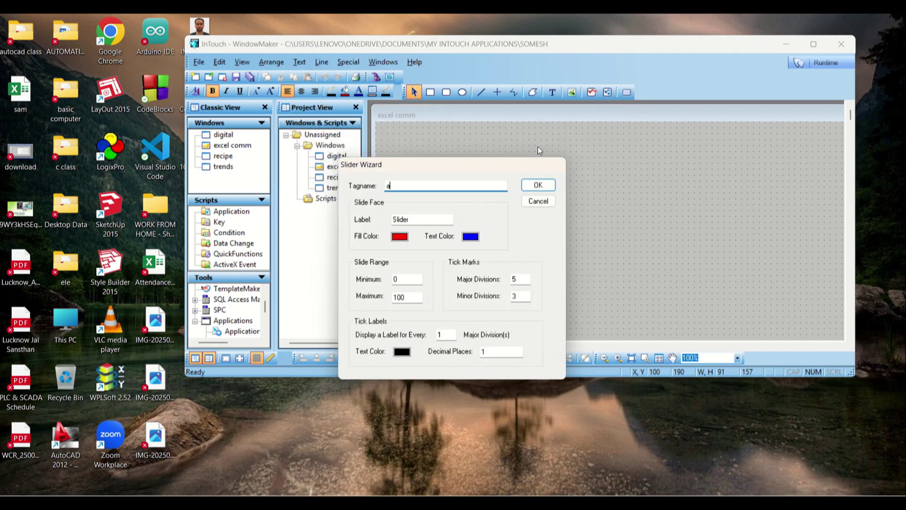